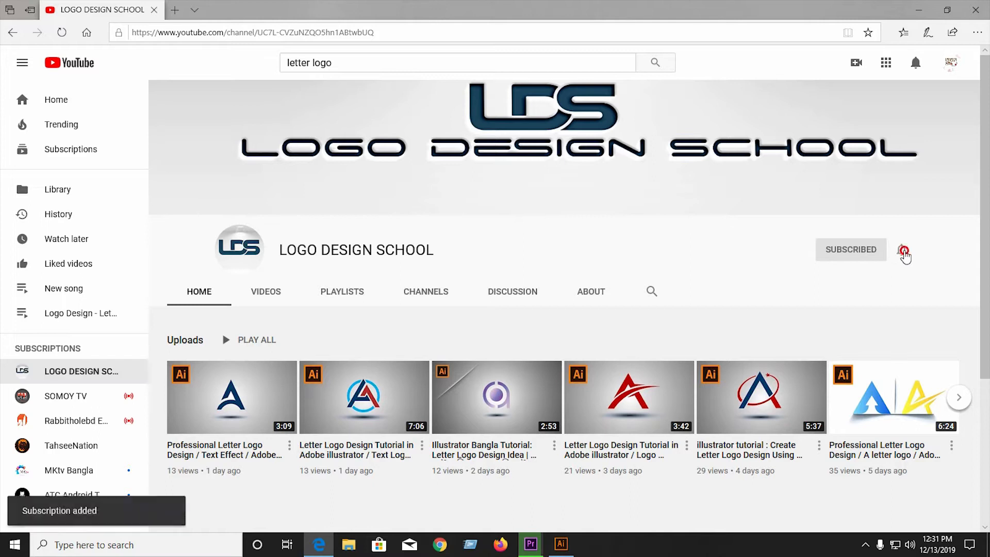
# Turn on all notifications for the LOGO DESIGN SCHOOL channel and switch to Adobe Illustrator
pyautogui.click(902, 252)
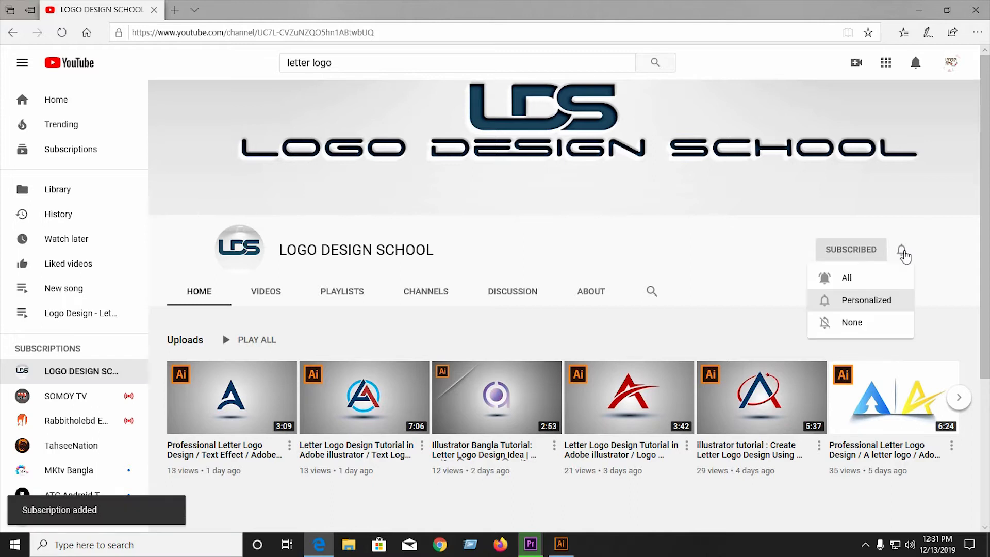
pyautogui.click(862, 279)
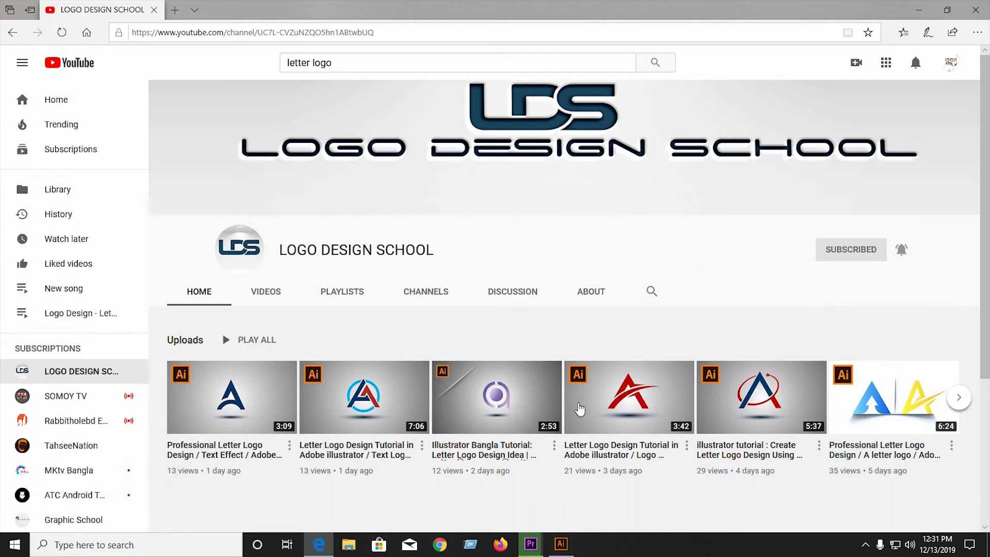
pyautogui.click(561, 543)
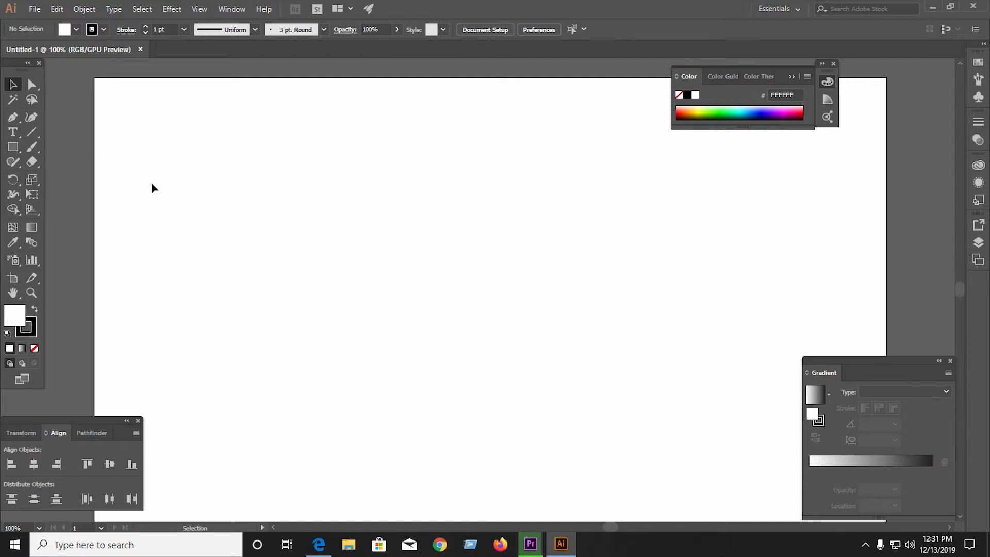
pyautogui.click(13, 132)
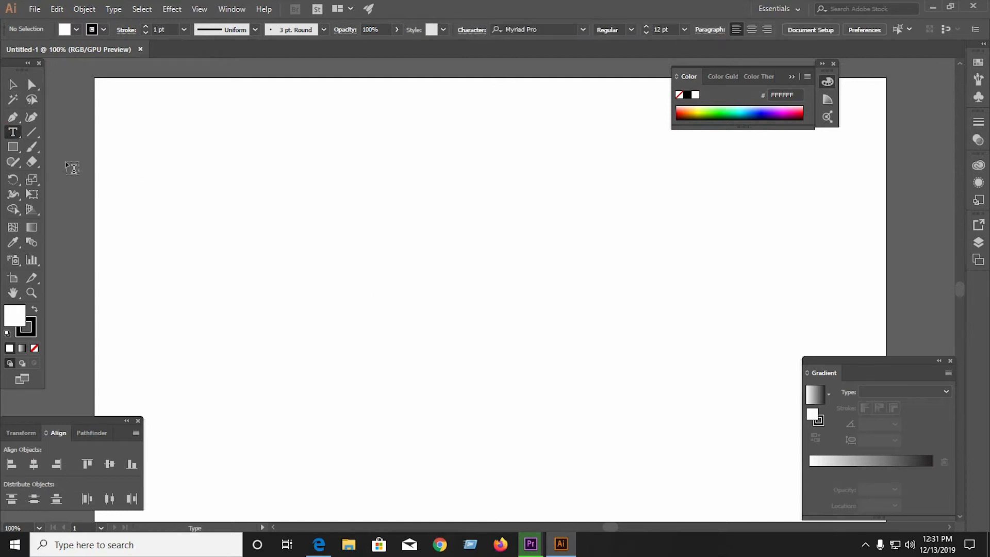
pyautogui.click(331, 231)
pyautogui.press('Escape')
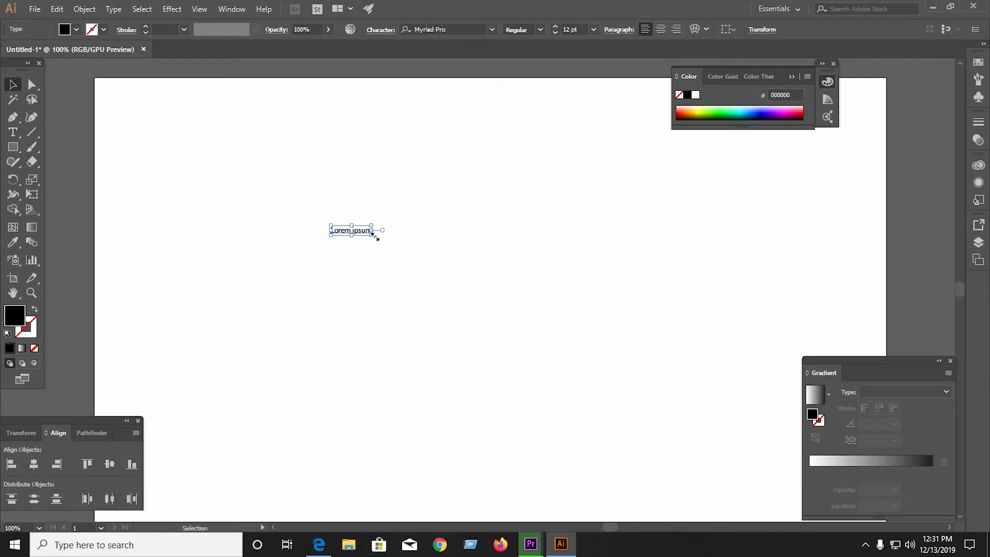
pyautogui.moveTo(375, 236); pyautogui.dragTo(474, 360)
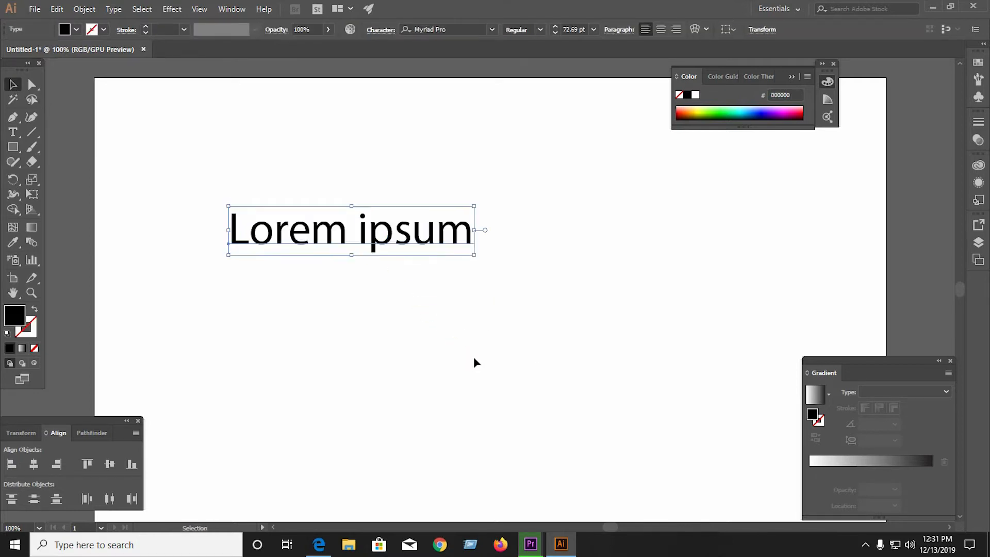
pyautogui.press('Delete')
pyautogui.hotkey('shift', 'c')
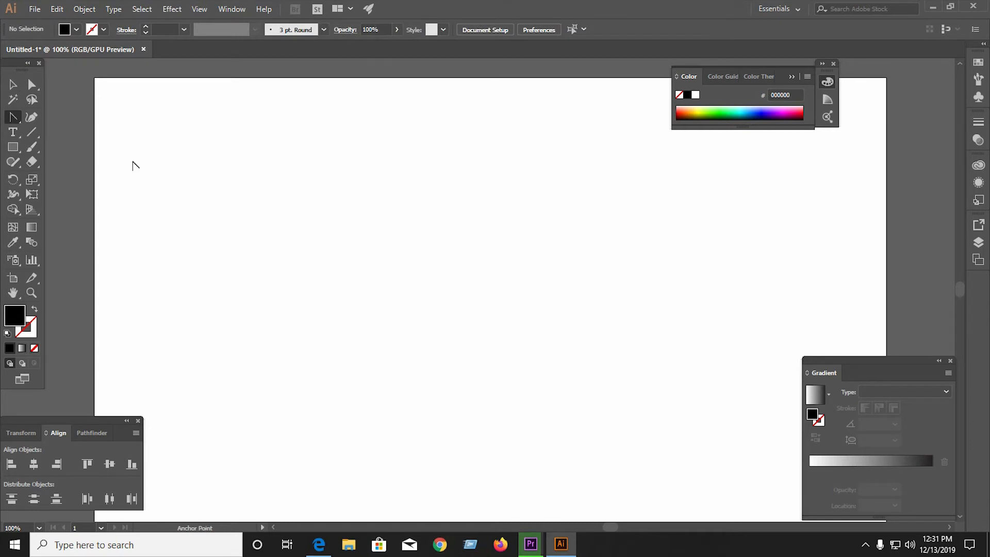
# Add a text letter C, scale it to about 167 pt, and place it in the upper-left area of the artboard
pyautogui.click(16, 134)
pyautogui.click(305, 223)
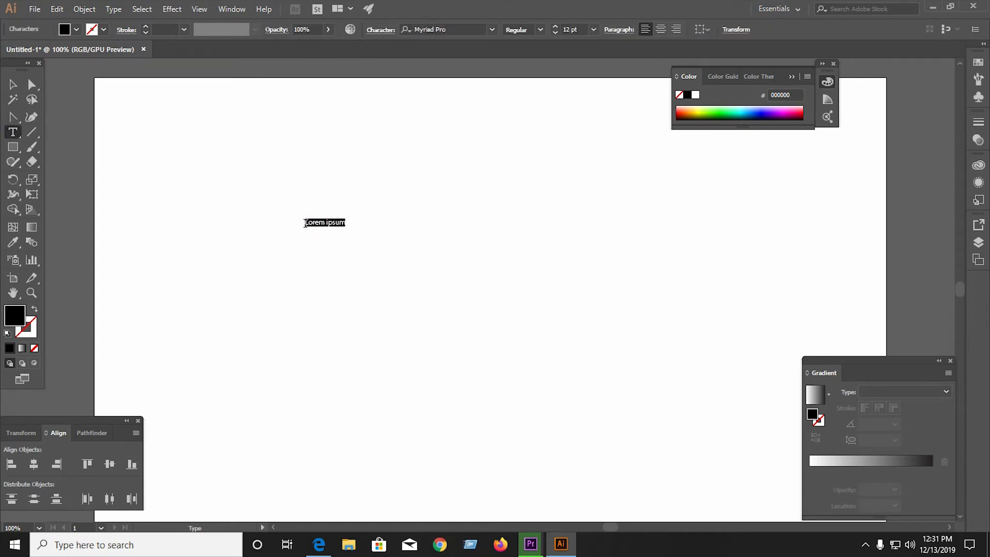
pyautogui.write('c')
pyautogui.press('Escape')
pyautogui.moveTo(316, 229); pyautogui.dragTo(385, 271)
pyautogui.moveTo(280, 234); pyautogui.dragTo(207, 204)
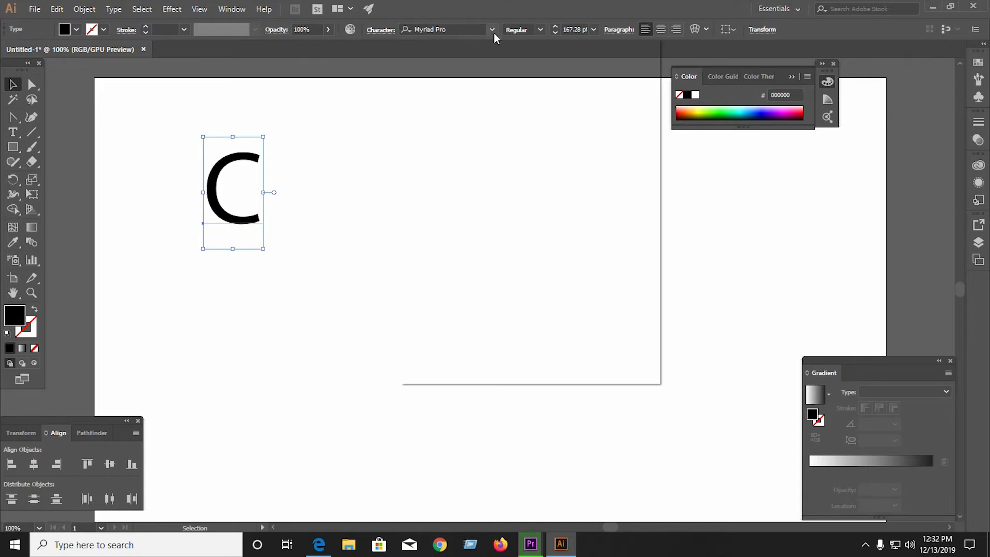
# Set the letter C's font to Queen of Camelot
pyautogui.click(492, 30)
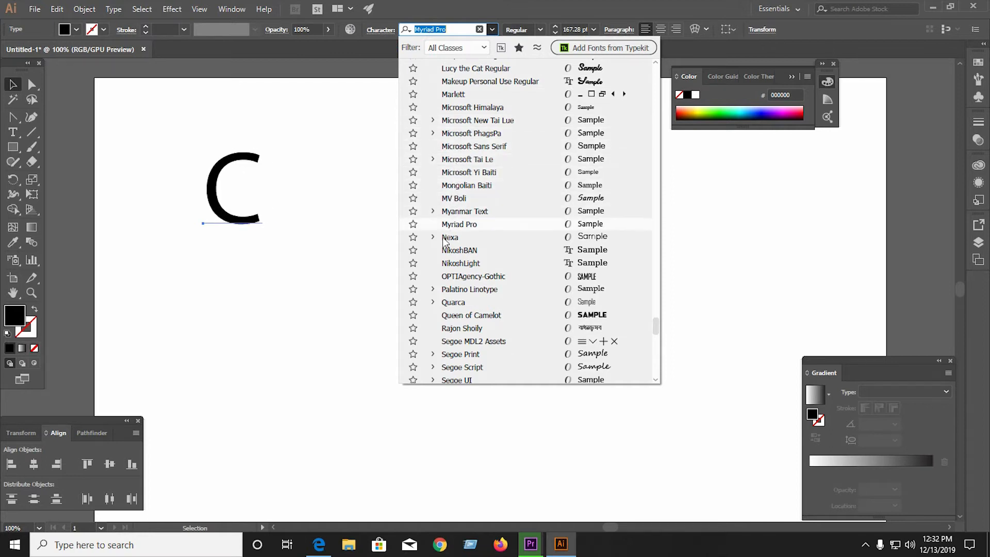
pyautogui.click(443, 315)
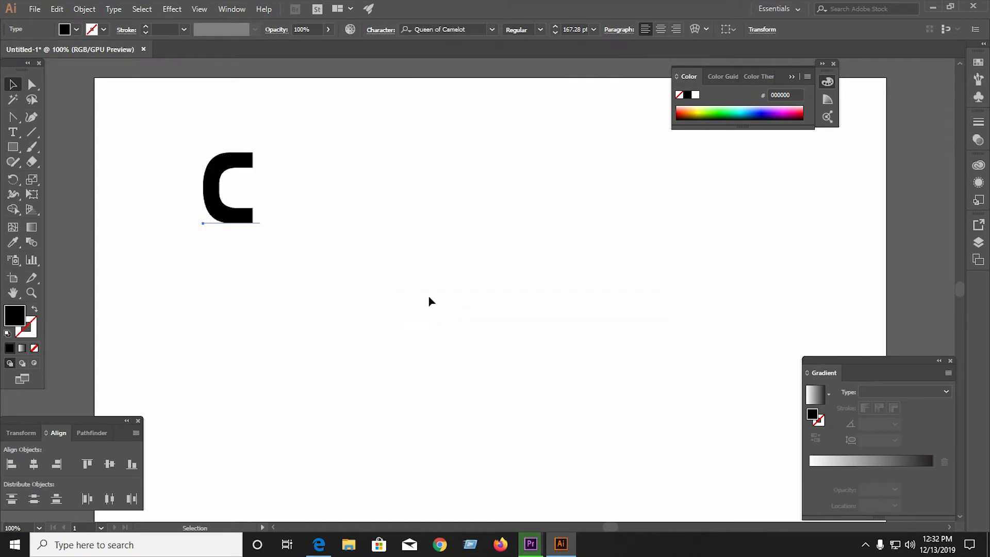
pyautogui.click(283, 228)
# Convert the letter C to outlines and move it to the right side of the artboard
pyautogui.moveTo(240, 221); pyautogui.dragTo(398, 273)
pyautogui.rightClick(398, 273)
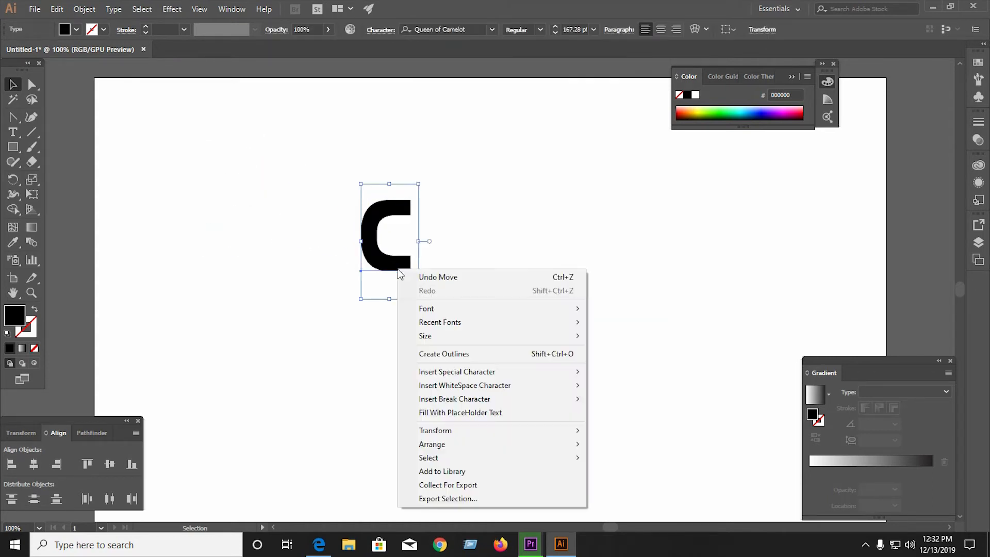
pyautogui.click(436, 350)
pyautogui.moveTo(404, 268); pyautogui.dragTo(672, 276)
pyautogui.click(436, 267)
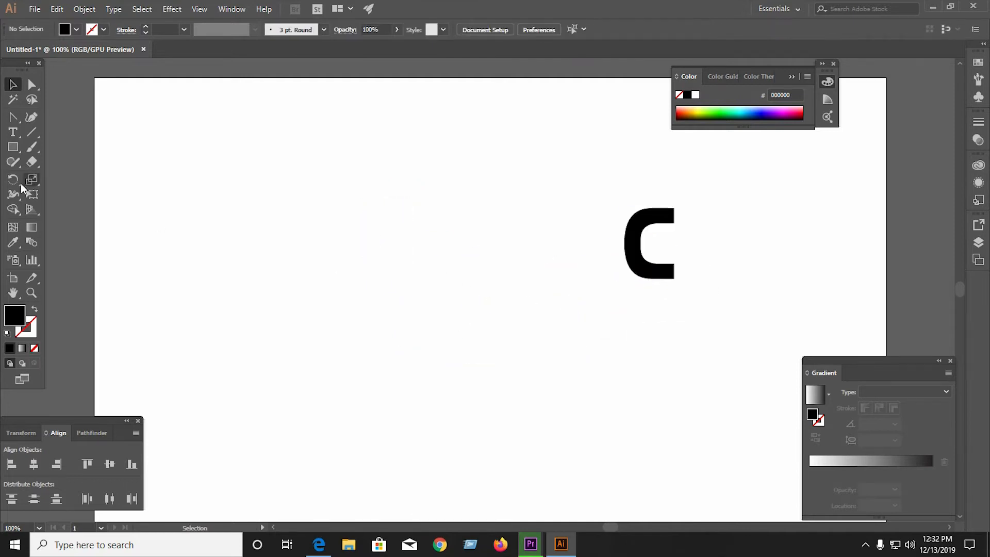
# Draw a thin vertical black rectangle about 9 px wide and 252 px high on the left of the artboard
pyautogui.click(14, 148)
pyautogui.moveTo(17, 149); pyautogui.dragTo(17, 146)
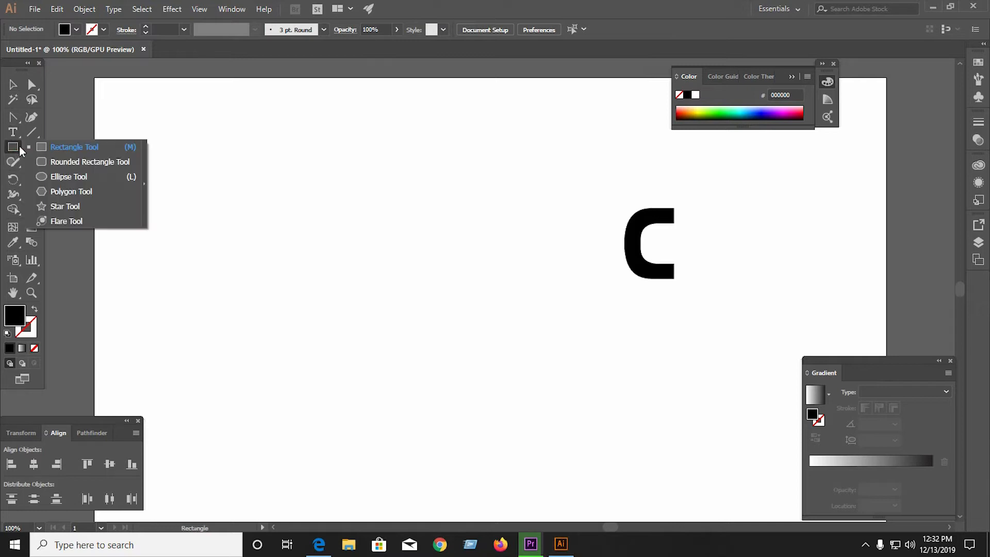
pyautogui.click(68, 144)
pyautogui.moveTo(226, 154)
pyautogui.mouseDown()
pyautogui.moveTo(239, 281)
pyautogui.moveTo(231, 309)
pyautogui.mouseUp()
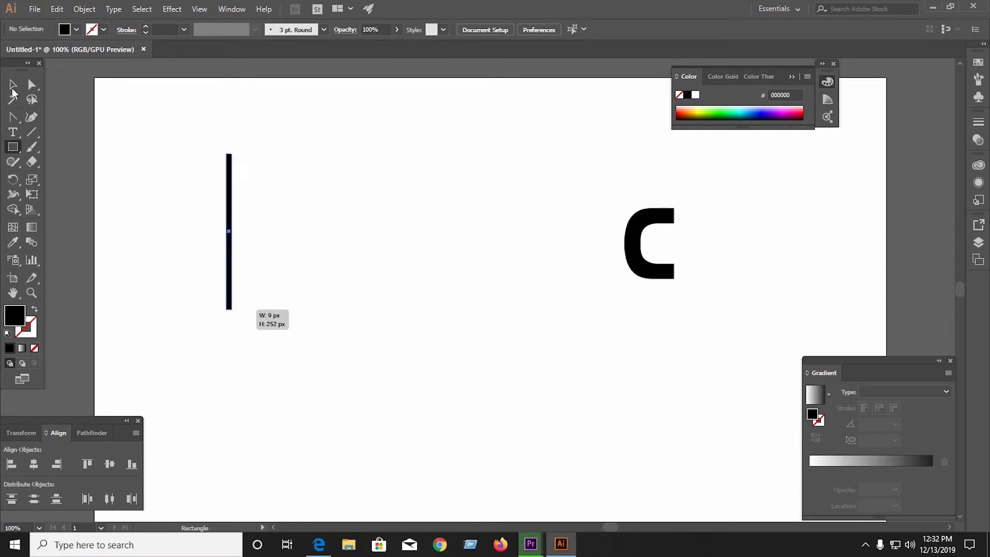
pyautogui.press('v')
# Duplicate the vertical bar sideways at even spacing until there is a row of eight parallel bars
pyautogui.scroll(2, 230, 180)
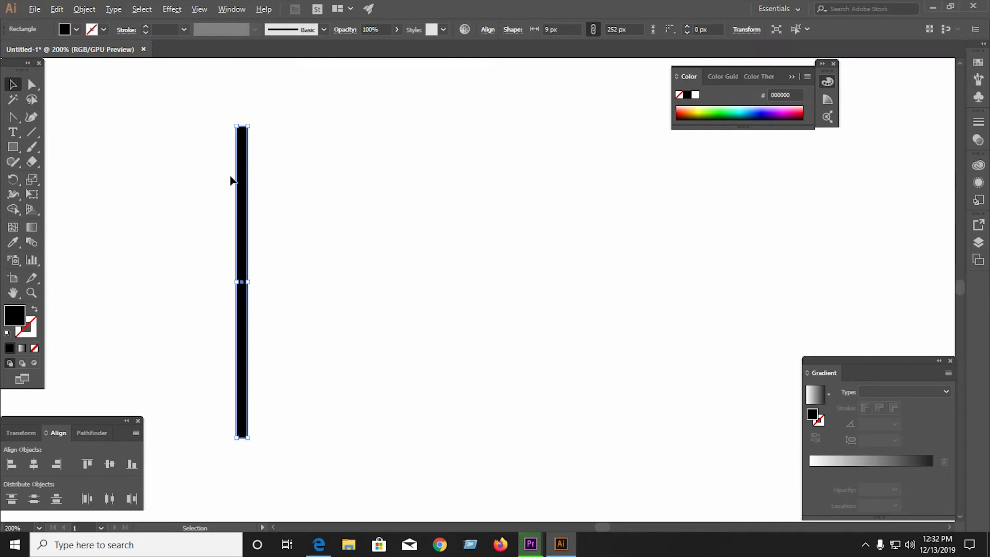
pyautogui.moveTo(247, 190); pyautogui.dragTo(274, 189)
pyautogui.moveTo(154, 176); pyautogui.dragTo(343, 209)
pyautogui.click(151, 192)
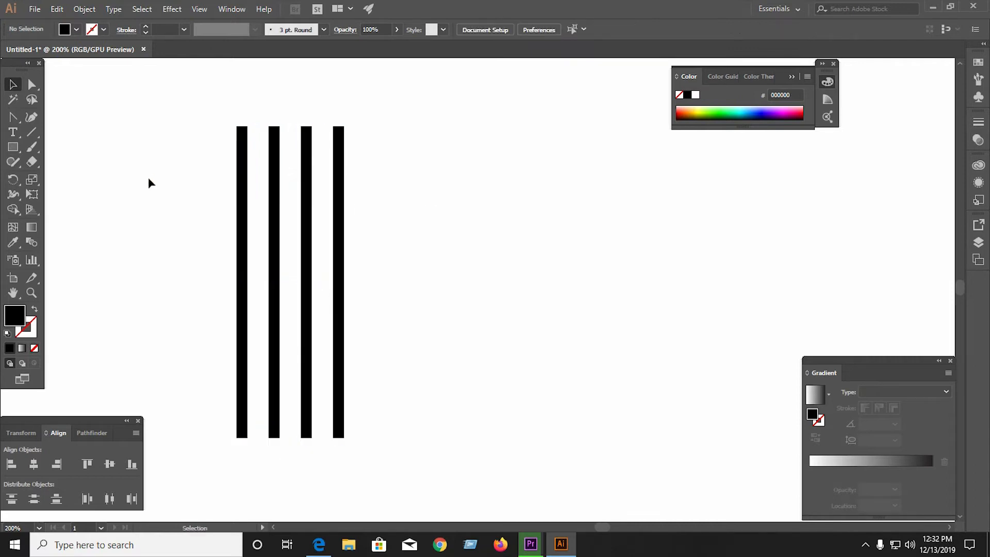
pyautogui.scroll(-2, 150, 185)
pyautogui.moveTo(143, 169); pyautogui.dragTo(309, 191)
pyautogui.click(317, 207)
# Delete the three rightmost bars so that the row has five
pyautogui.click(312, 206)
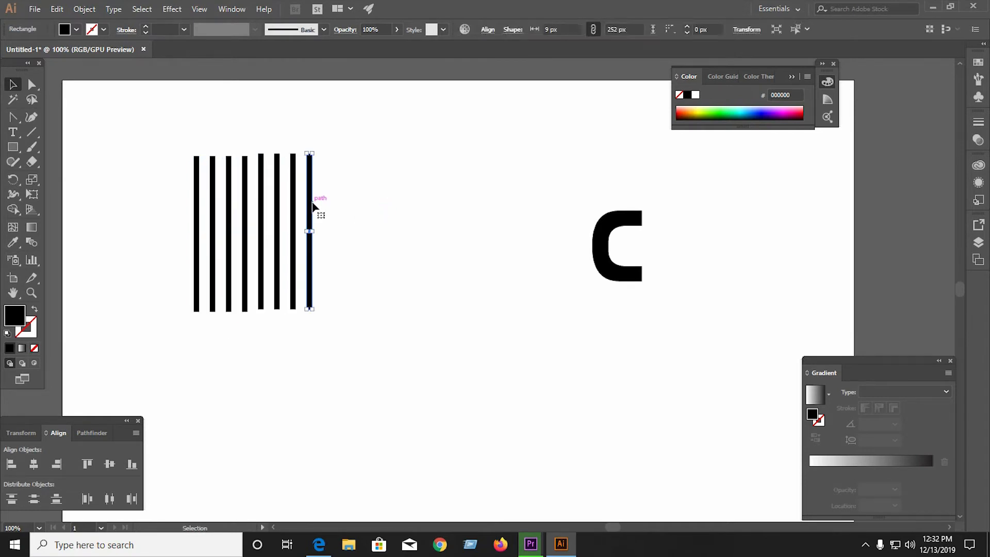
pyautogui.press('Delete')
pyautogui.click(294, 200)
pyautogui.press('Delete')
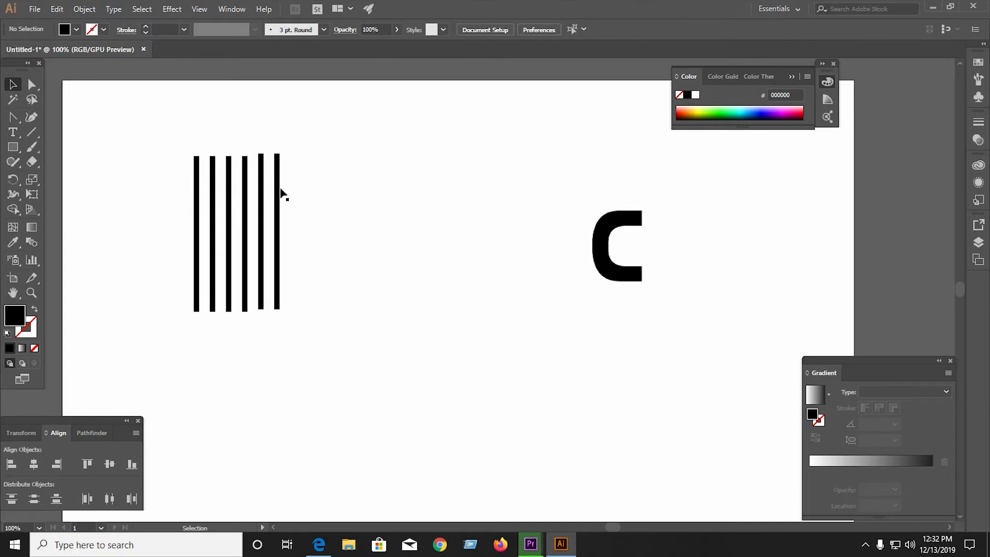
pyautogui.click(279, 192)
pyautogui.press('Delete')
# Align the five bars along their bottom edges and group them
pyautogui.moveTo(359, 241); pyautogui.dragTo(323, 266)
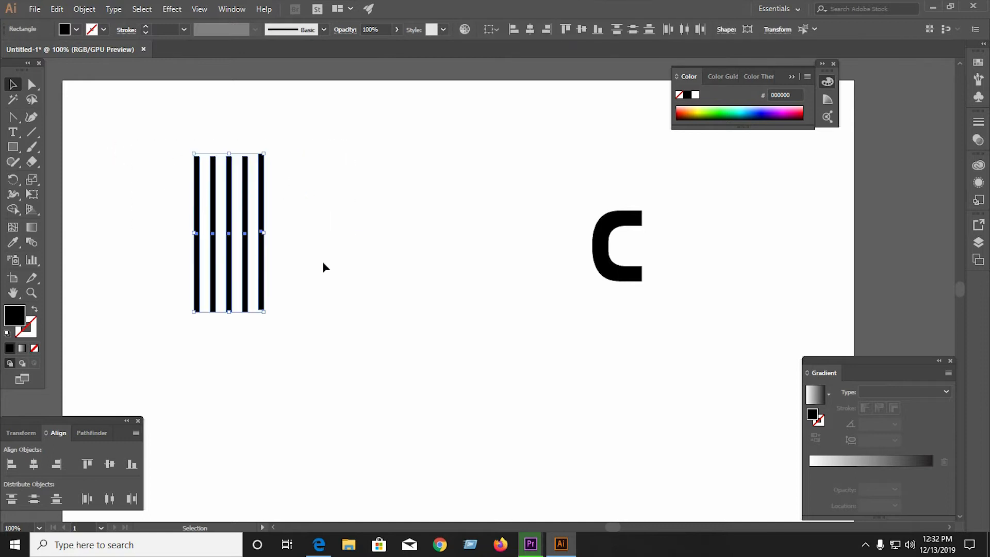
pyautogui.click(131, 467)
pyautogui.click(290, 387)
pyautogui.moveTo(158, 211); pyautogui.dragTo(261, 258)
pyautogui.rightClick(257, 242)
pyautogui.click(293, 325)
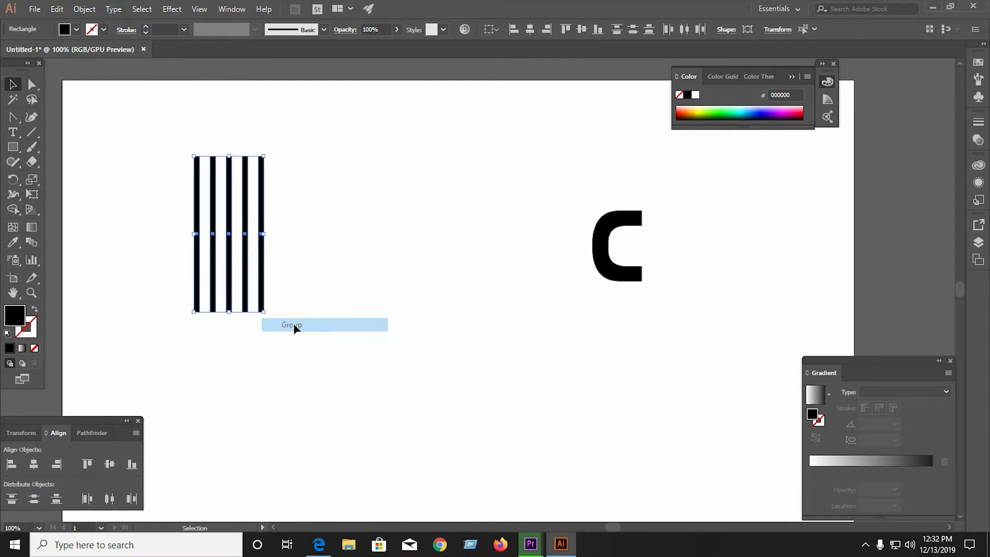
pyautogui.click(298, 316)
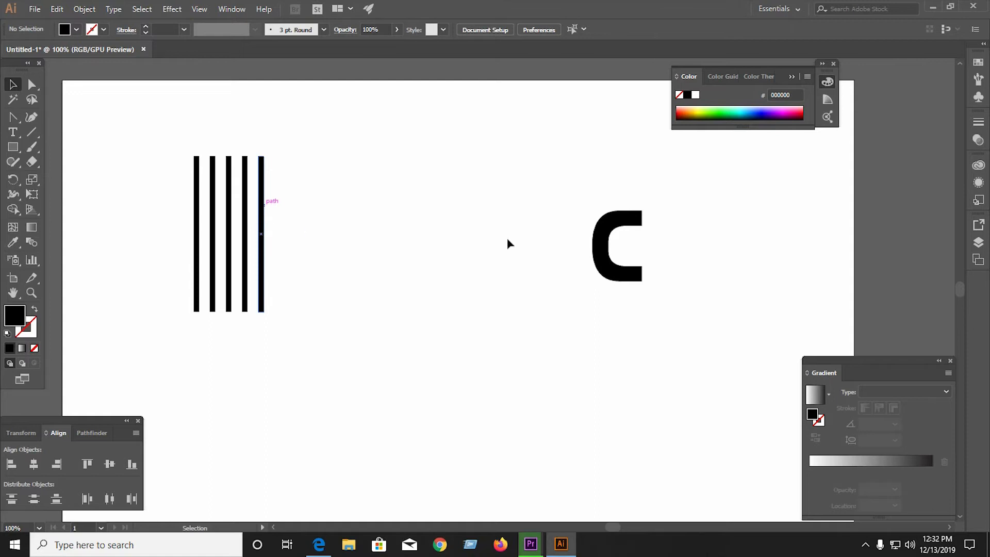
# Fill the outlined C with red E51A1A
pyautogui.click(619, 272)
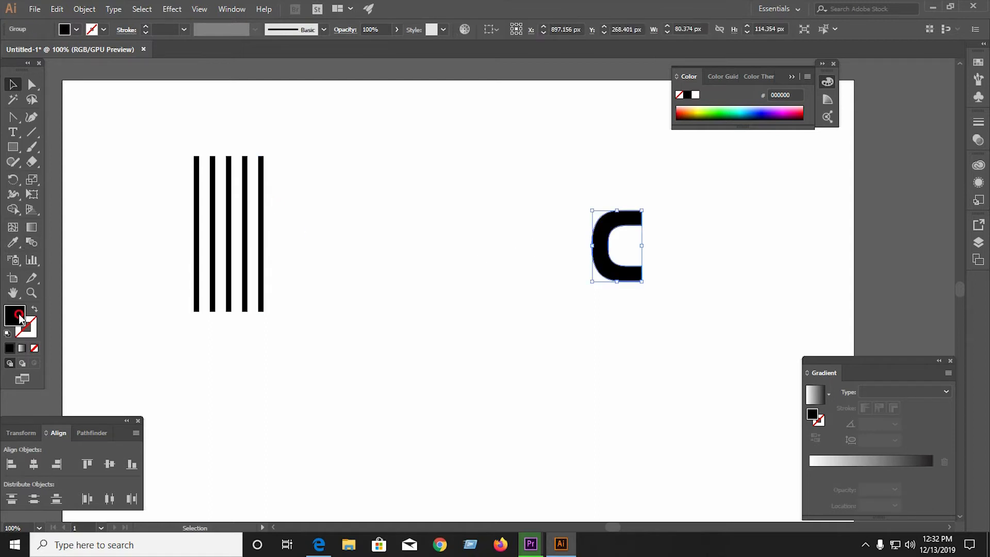
pyautogui.click(473, 202)
pyautogui.click(625, 193)
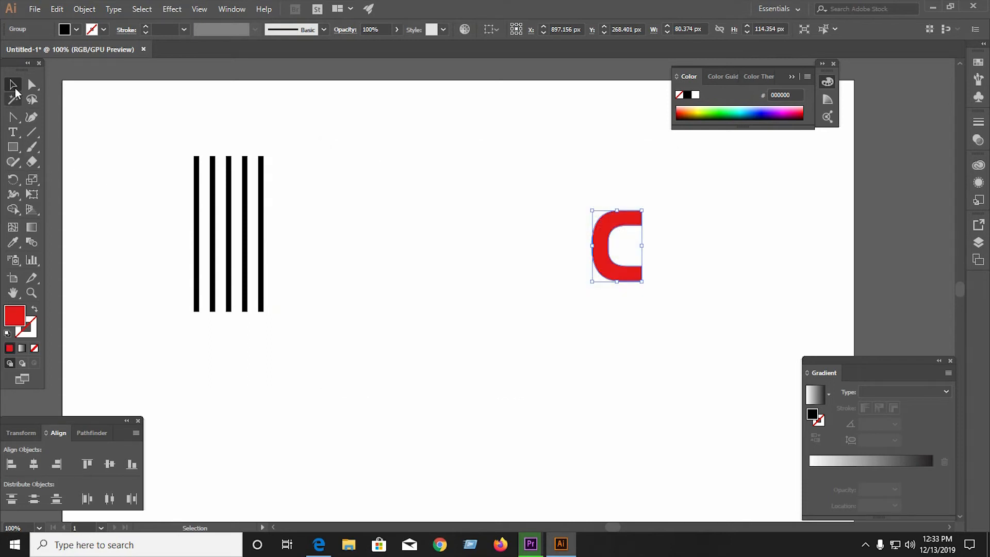
# Rotate the five black bars to a rising diagonal and place them over the red C
pyautogui.click(133, 145)
pyautogui.moveTo(165, 138); pyautogui.dragTo(264, 192)
pyautogui.moveTo(270, 148); pyautogui.dragTo(673, 242)
# Enlarge the red C proportionally around its center beneath the diagonal bars
pyautogui.scroll(-2, 230, 345)
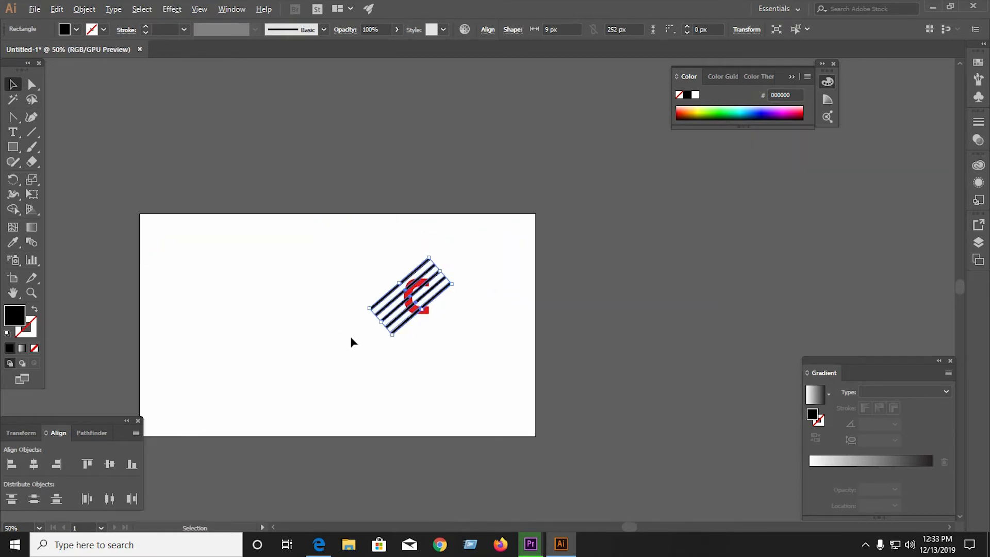
pyautogui.scroll(4, 451, 282)
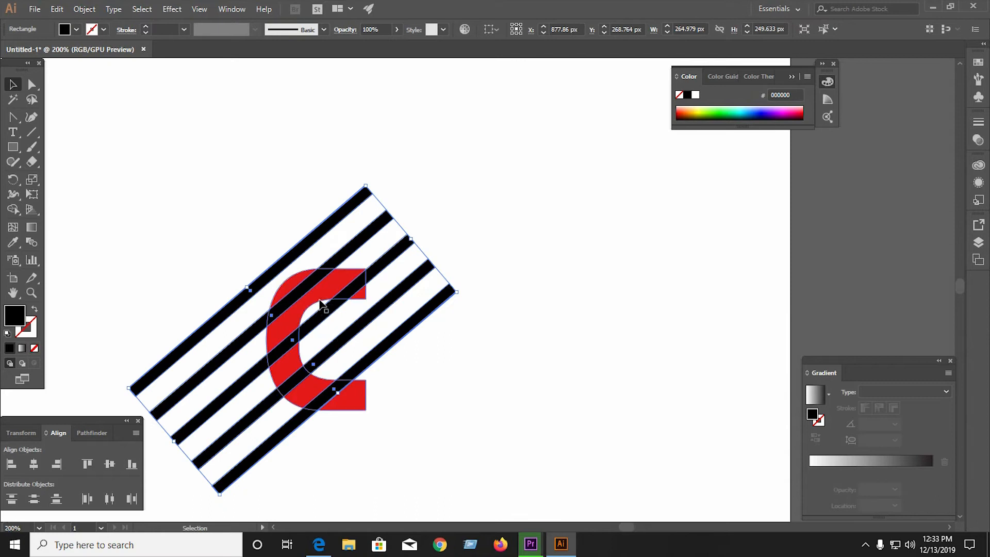
pyautogui.click(338, 282)
pyautogui.moveTo(367, 268); pyautogui.dragTo(409, 256)
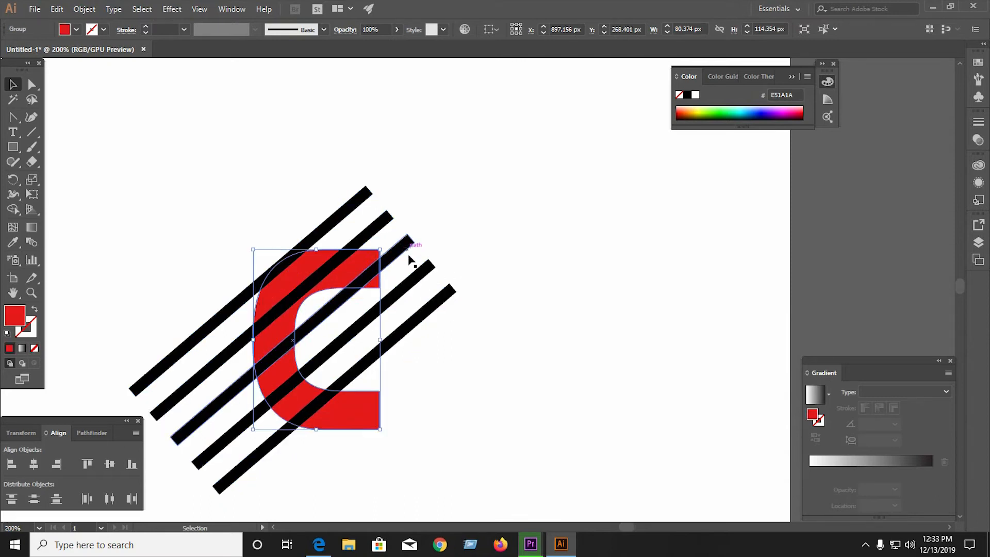
pyautogui.click(382, 181)
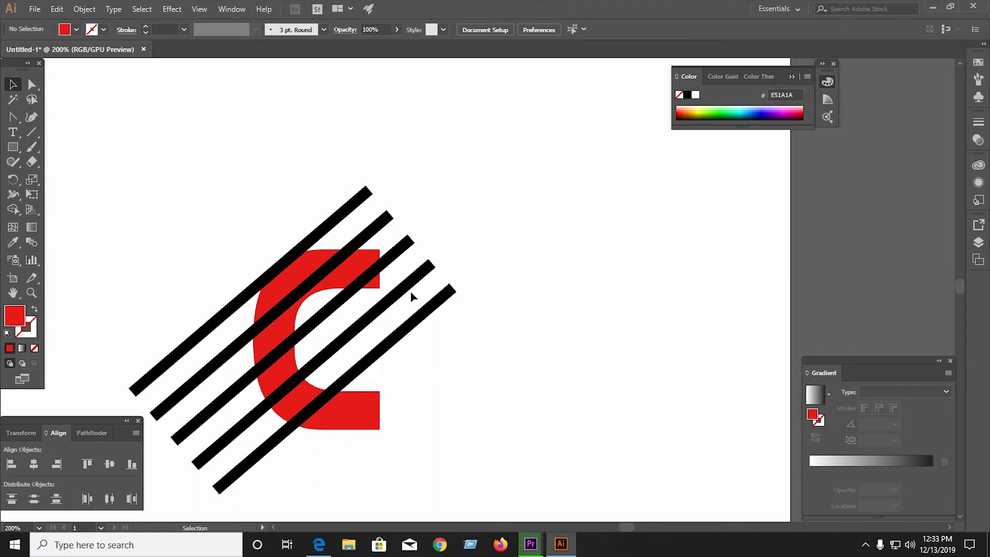
# Shift the diagonal bars slightly and duplicate the set down and to the right, continuing the stripes past the C's lower end
pyautogui.moveTo(407, 288); pyautogui.dragTo(415, 296)
pyautogui.keyDown('shift'); pyautogui.click(364, 409); pyautogui.keyUp('shift')
pyautogui.keyDown('shift'); pyautogui.click(360, 405); pyautogui.keyUp('shift')
pyautogui.moveTo(361, 389); pyautogui.dragTo(471, 508)
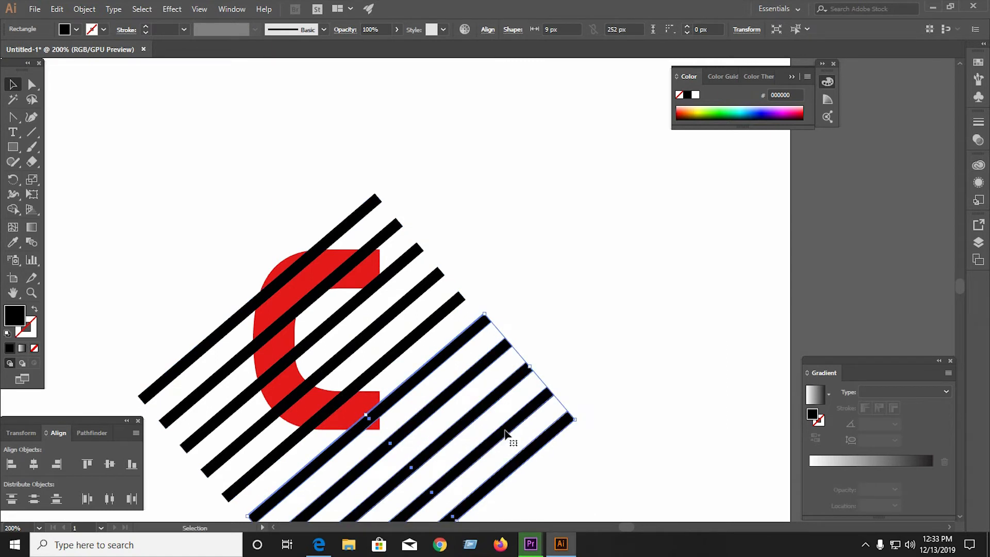
pyautogui.click(562, 258)
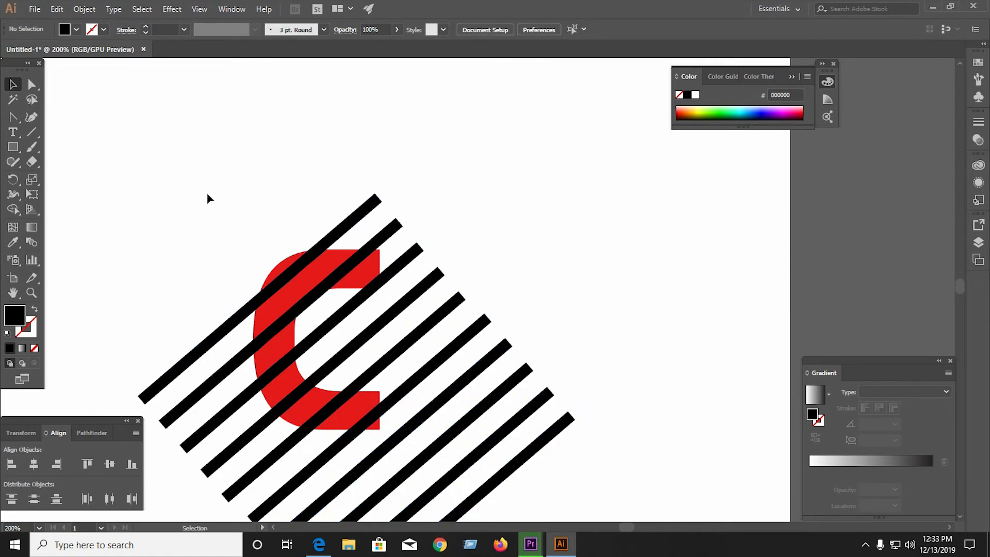
# Divide the red C and all the diagonal bars with Pathfinder and ungroup the resulting pieces
pyautogui.moveTo(207, 194); pyautogui.dragTo(428, 508)
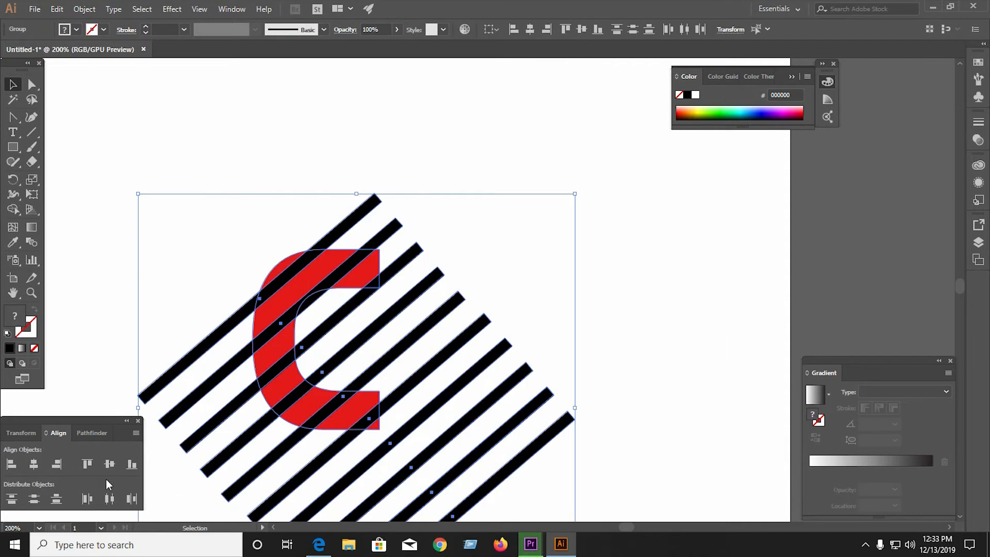
pyautogui.click(85, 436)
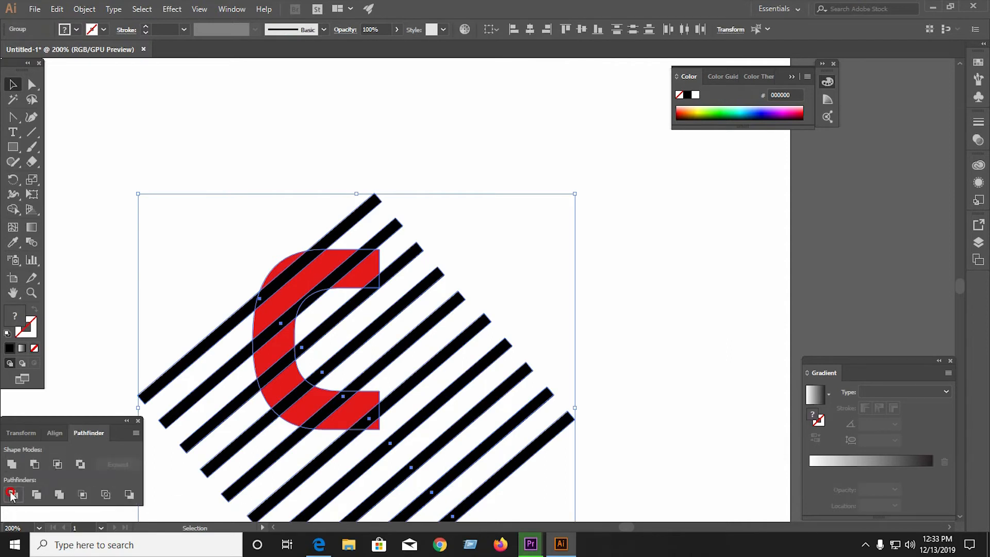
pyautogui.rightClick(274, 357)
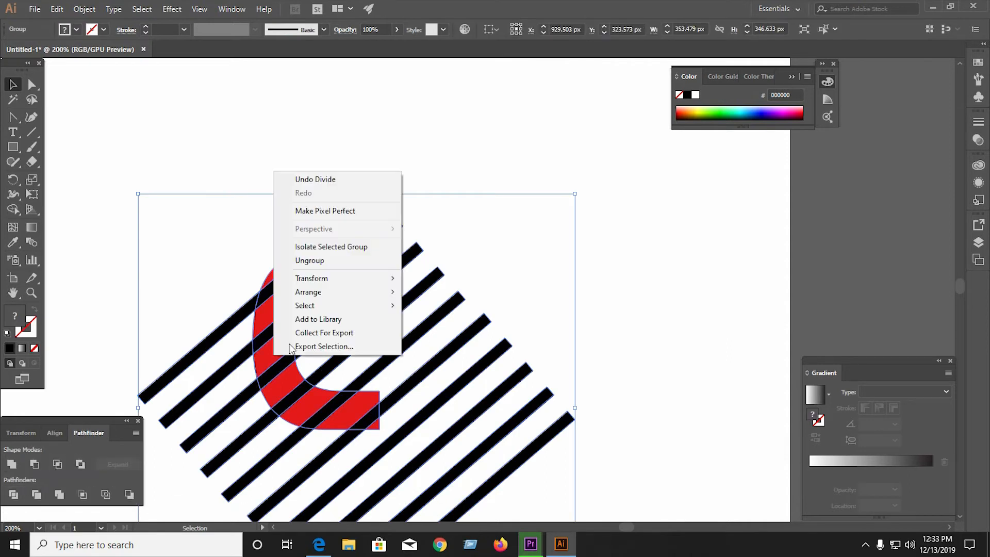
pyautogui.click(308, 262)
pyautogui.click(439, 290)
# Delete the black bar pieces that stick out beyond the C's open side, cross its opening and project above it
pyautogui.moveTo(592, 464); pyautogui.dragTo(421, 303)
pyautogui.press('Delete')
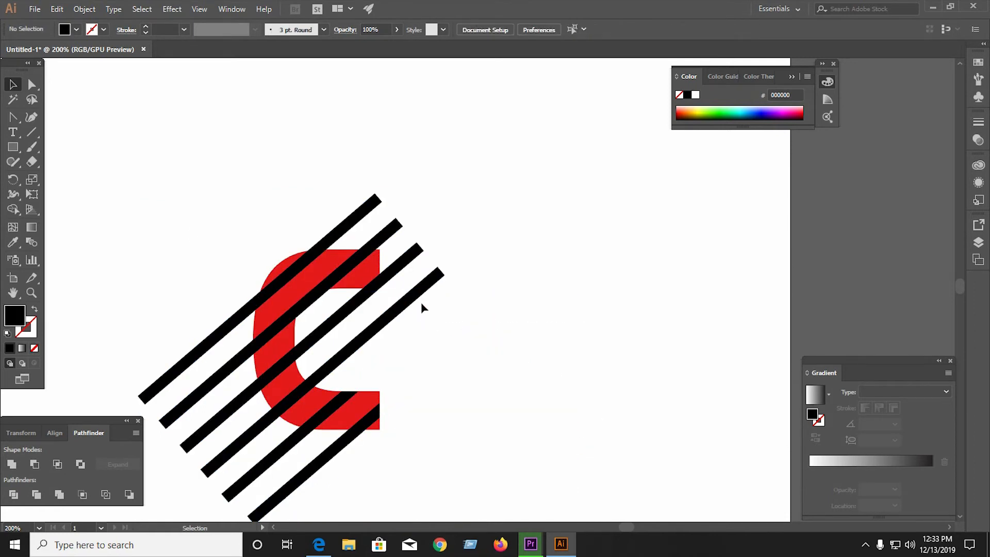
pyautogui.moveTo(411, 344); pyautogui.dragTo(332, 310)
pyautogui.press('Delete')
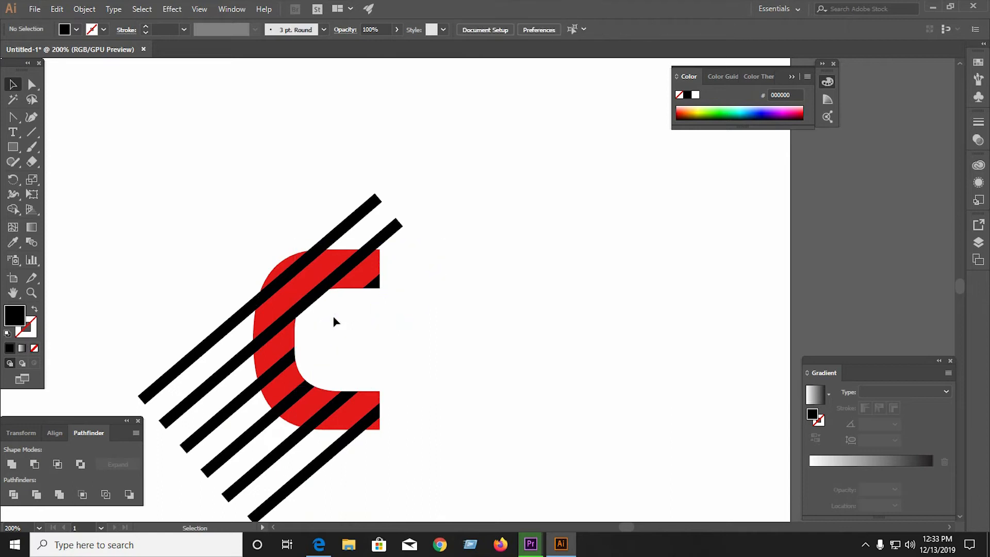
pyautogui.moveTo(341, 197); pyautogui.dragTo(411, 230)
pyautogui.press('Delete')
# Delete the bar pieces outside the C's left and lower edges, plus the leftover unfilled pieces from the division
pyautogui.moveTo(162, 325); pyautogui.dragTo(242, 515)
pyautogui.press('Delete')
pyautogui.press('Delete')
pyautogui.moveTo(324, 520); pyautogui.dragTo(258, 475)
pyautogui.press('Delete')
pyautogui.click(310, 306)
pyautogui.press('Delete')
pyautogui.click(311, 307)
pyautogui.press('Delete')
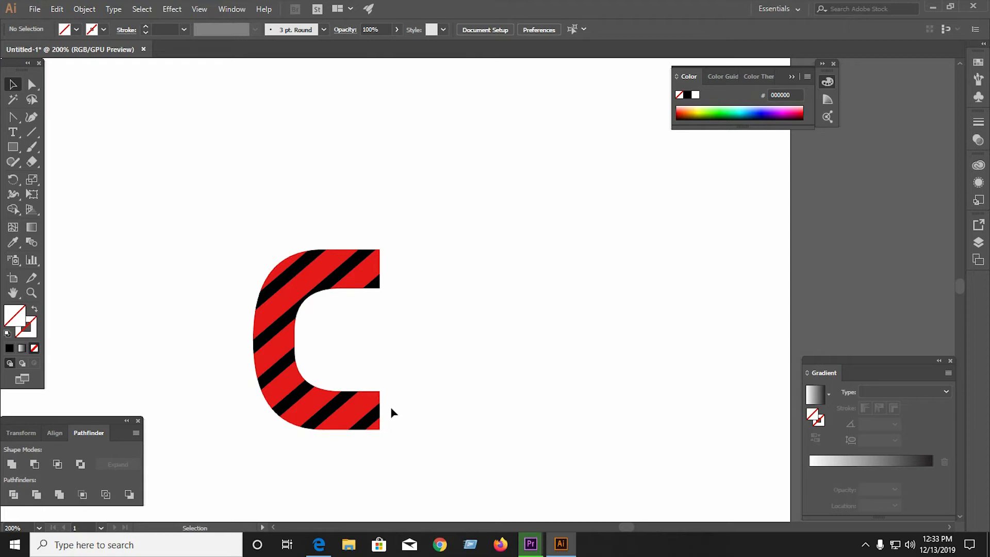
# Delete the black stripe pieces inside the C's lower arm and lower curve, leaving gaps between the red segments
pyautogui.click(374, 417)
pyautogui.press('Delete')
pyautogui.click(340, 405)
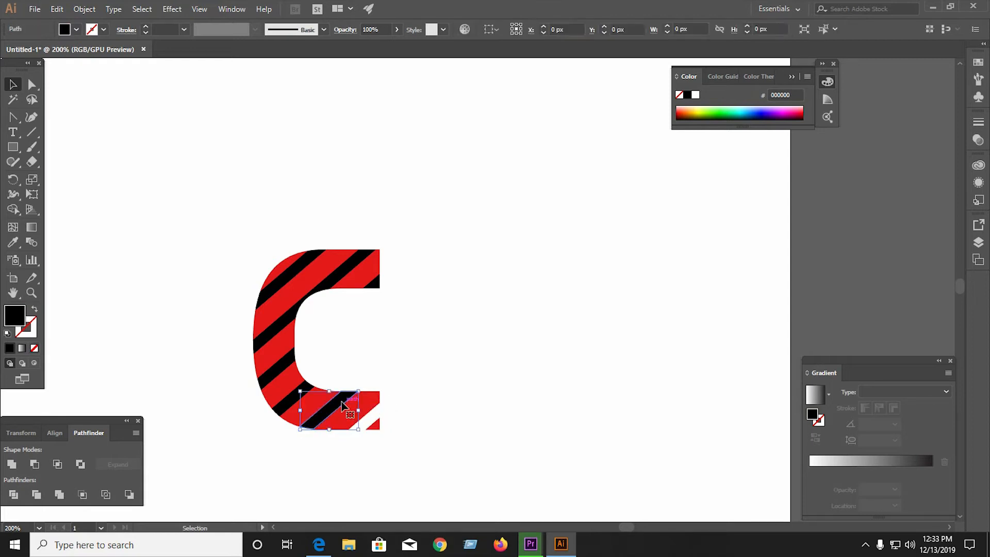
pyautogui.press('Delete')
pyautogui.click(305, 392)
pyautogui.press('Delete')
pyautogui.click(289, 369)
pyautogui.press('Delete')
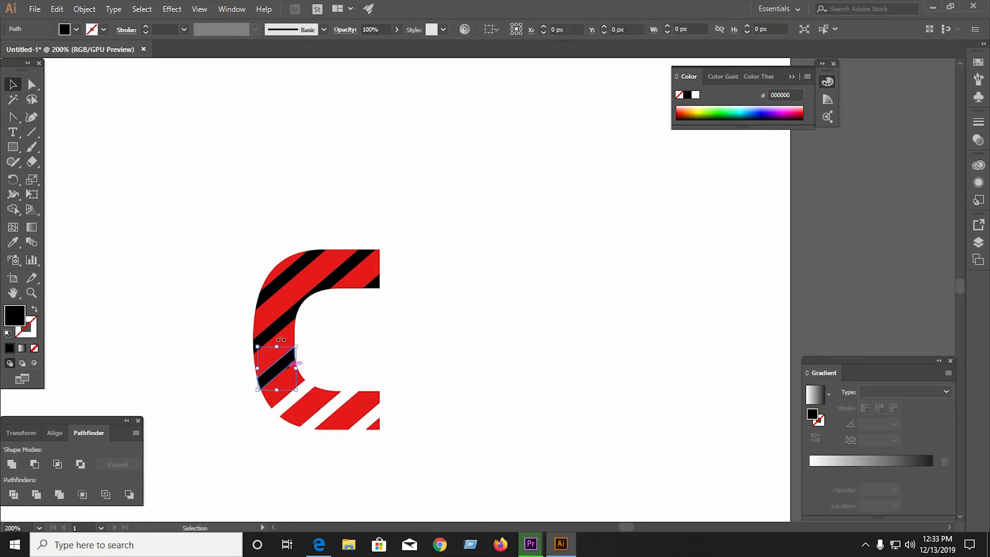
# Delete the remaining black stripe pieces from the C's left side, upper curve and upper arm
pyautogui.click(285, 345)
pyautogui.press('Delete')
pyautogui.click(289, 312)
pyautogui.press('Delete')
pyautogui.click(279, 298)
pyautogui.press('Delete')
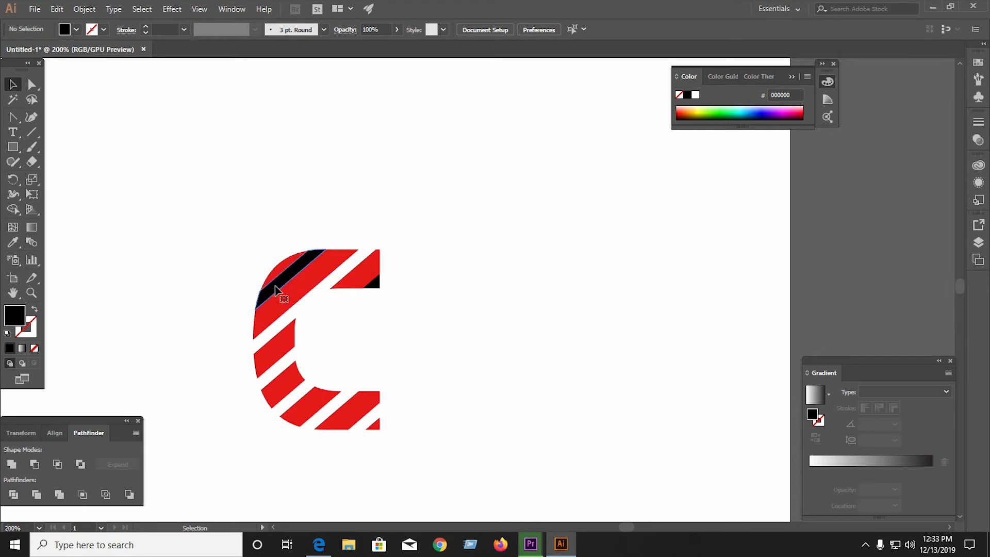
pyautogui.click(276, 290)
pyautogui.press('Delete')
pyautogui.click(372, 282)
pyautogui.press('Delete')
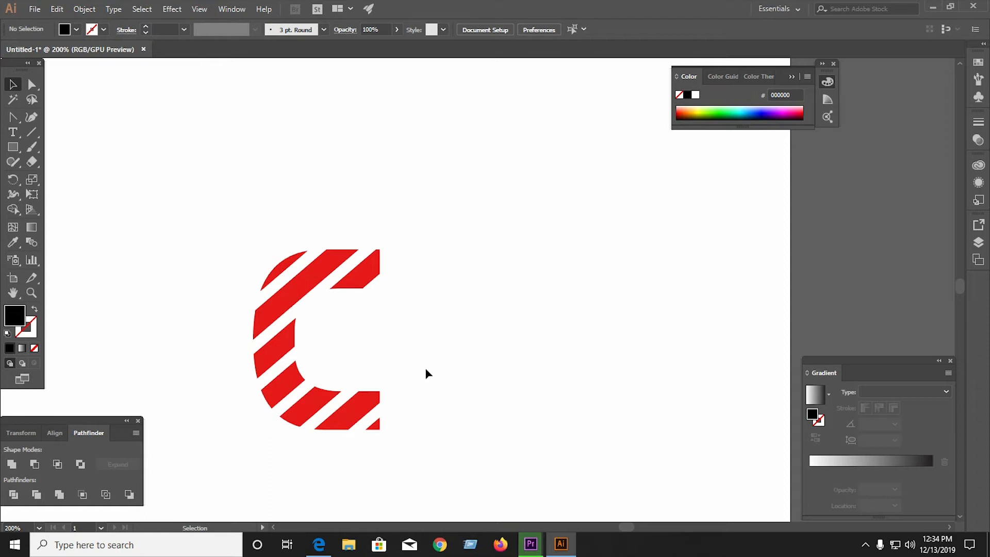
# Undo the last stripe deletions and delete the black pieces in the C's upper part again
pyautogui.hotkey('ctrl', 'z')
pyautogui.click(459, 366)
pyautogui.hotkey('ctrl', 'z')
pyautogui.hotkey('ctrl', 'z')
pyautogui.hotkey('ctrl', 'z')
pyautogui.click(419, 284)
pyautogui.click(374, 282)
pyautogui.press('Delete')
pyautogui.click(344, 274)
pyautogui.press('Delete')
pyautogui.click(302, 265)
pyautogui.press('Delete')
pyautogui.click(221, 237)
# Add an anchor point to the outer edge of two red stripes on the C's lower left side, just below their upper-left corners
pyautogui.click(35, 87)
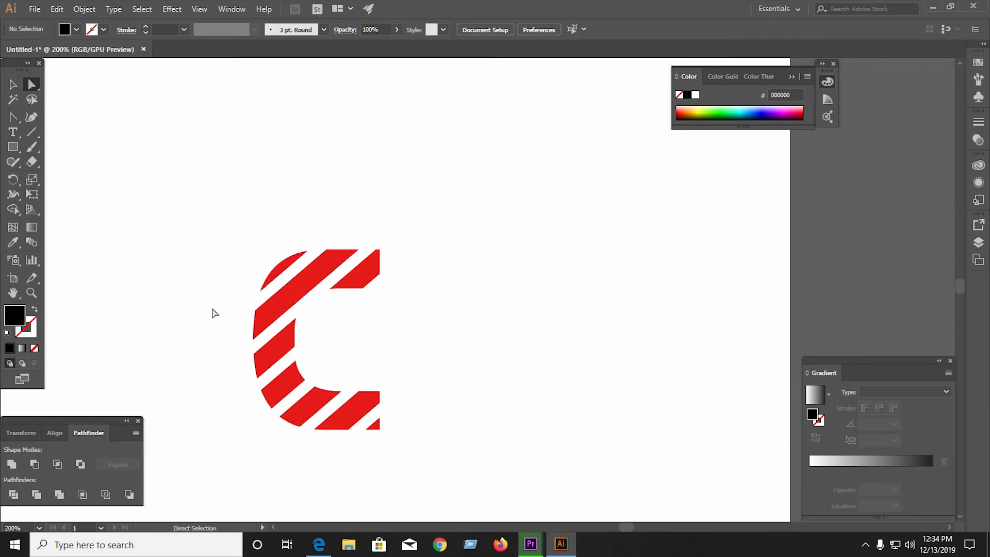
pyautogui.moveTo(11, 119); pyautogui.dragTo(54, 126)
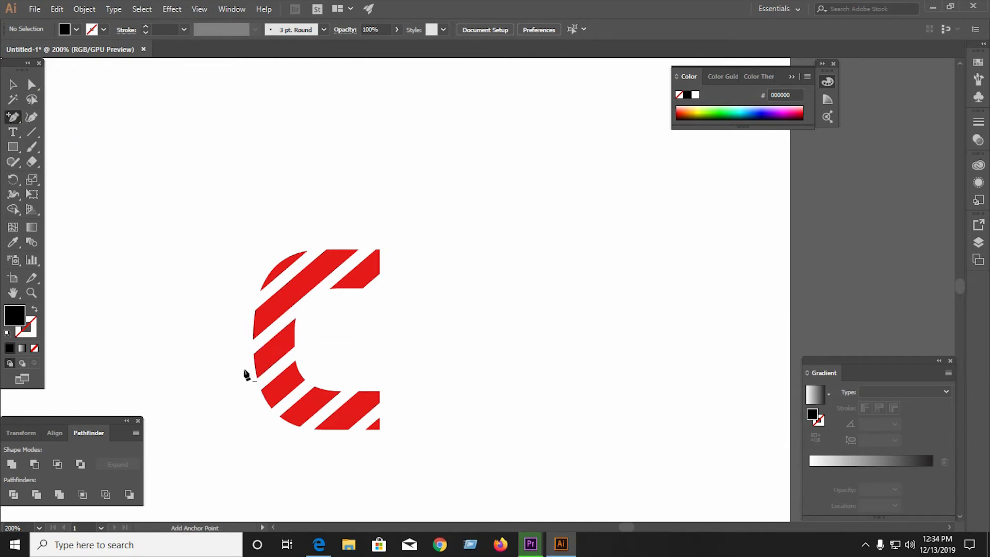
pyautogui.scroll(3, 244, 372)
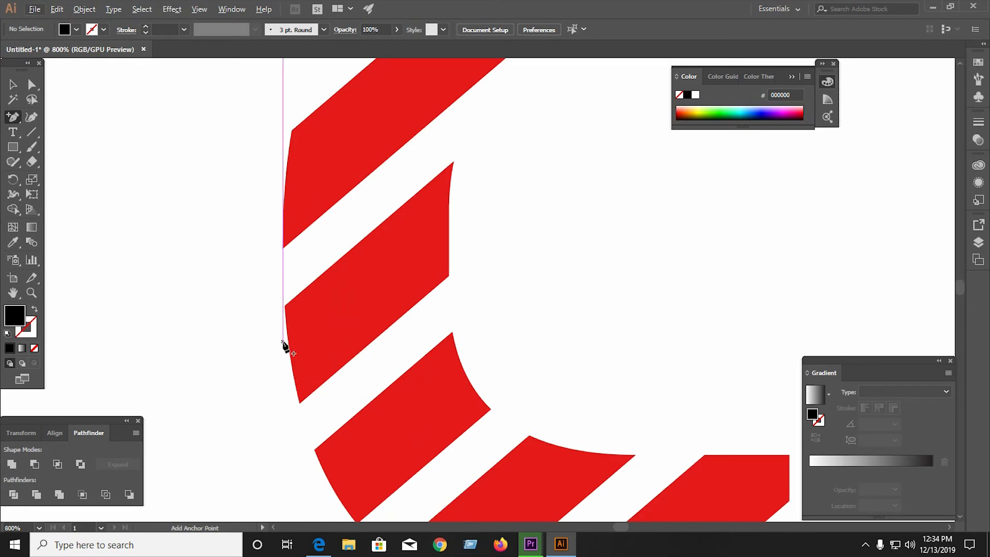
pyautogui.scroll(2, 284, 346)
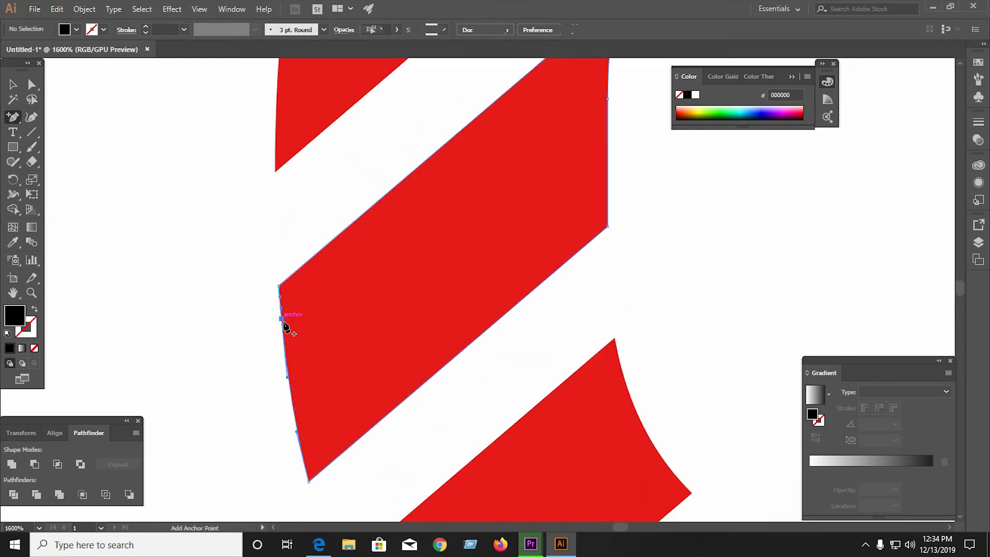
pyautogui.click(282, 319)
pyautogui.scroll(-3, 283, 343)
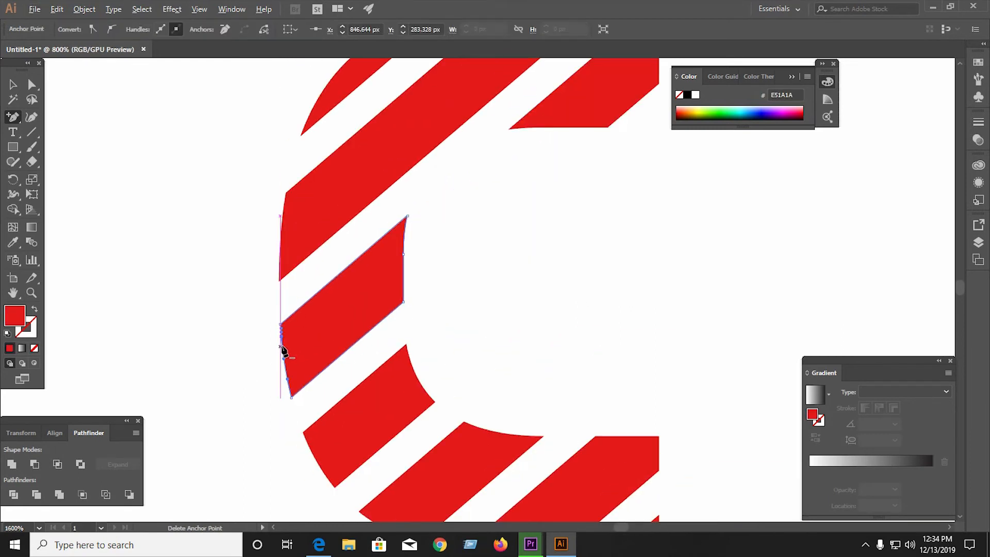
pyautogui.click(310, 447)
pyautogui.scroll(-3, 283, 398)
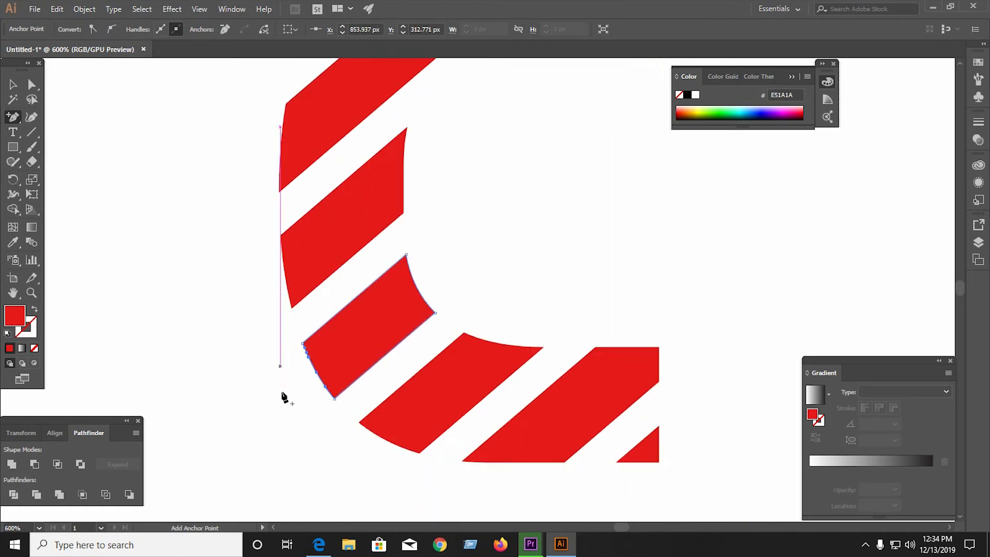
# Add an anchor point near the lower-left corner of each of the three red stripes along the C's bottom
pyautogui.click(374, 437)
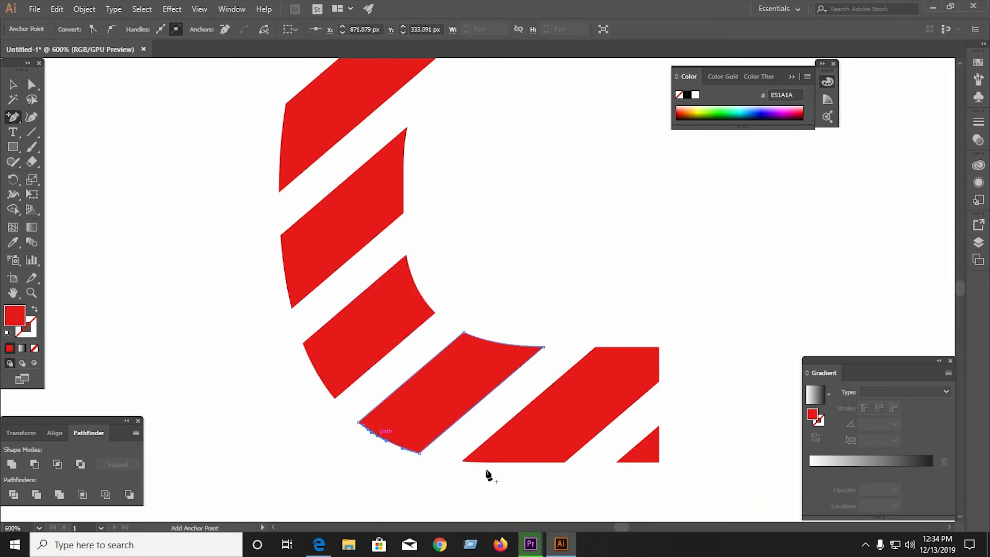
pyautogui.click(485, 462)
pyautogui.click(633, 463)
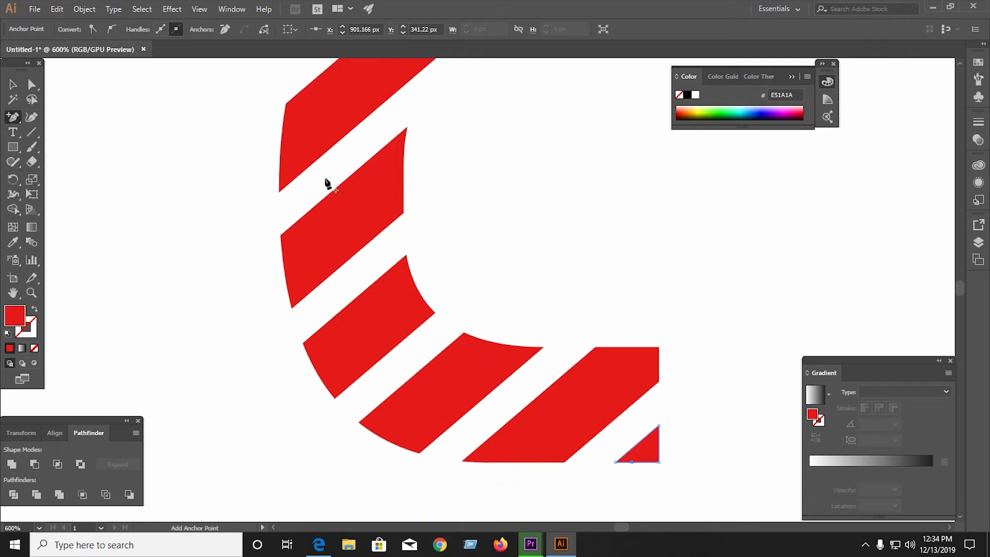
# Add anchor points near the left corners of the middle left stripe, the long stripe, the upper-left sliver and the upper arm's end piece
pyautogui.click(282, 250)
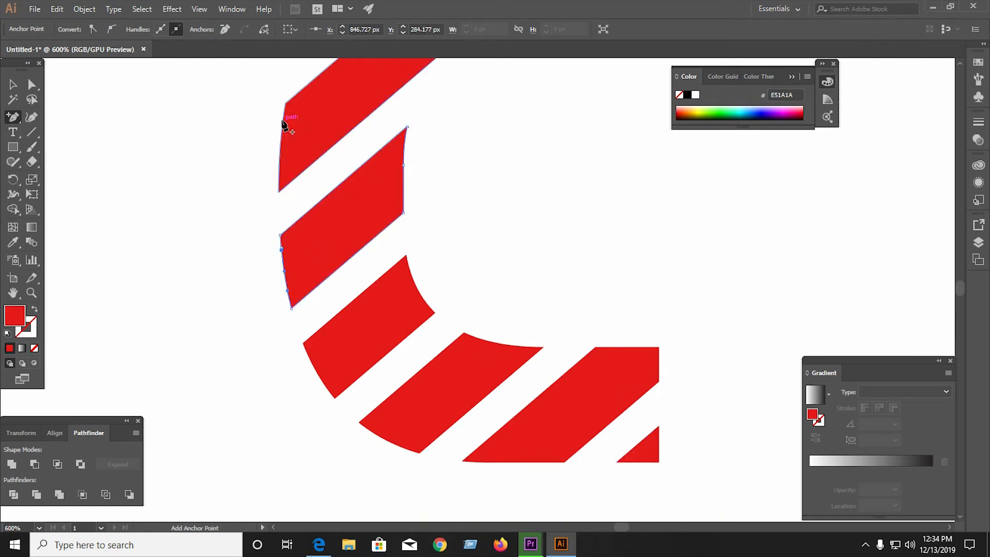
pyautogui.click(284, 125)
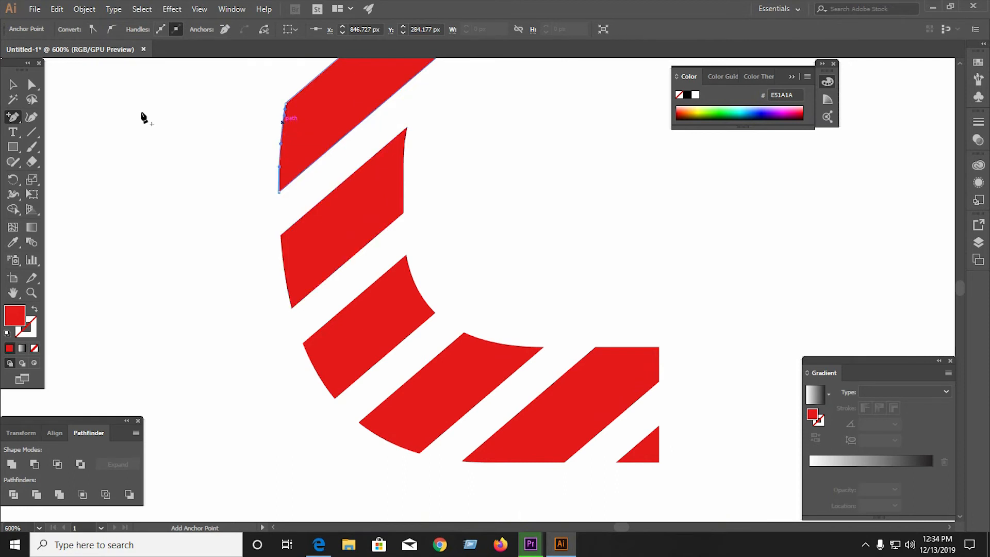
pyautogui.scroll(-2, 324, 271)
pyautogui.scroll(2, 327, 136)
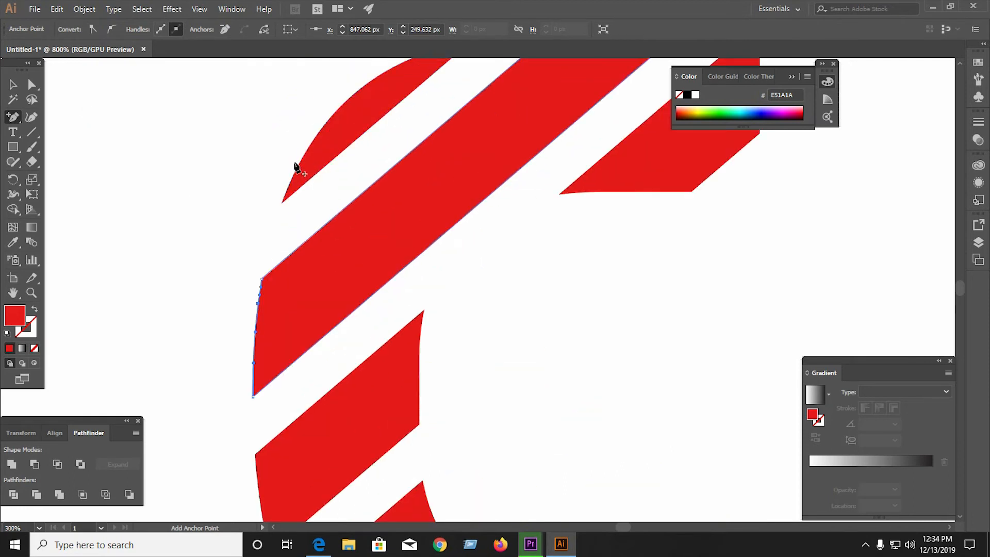
pyautogui.click(297, 177)
pyautogui.scroll(-2, 356, 247)
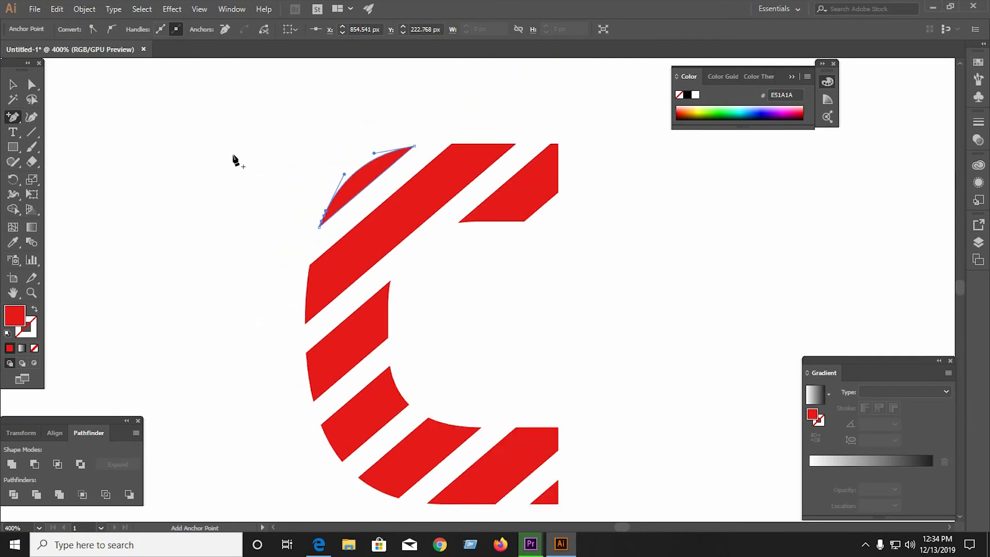
pyautogui.click(476, 223)
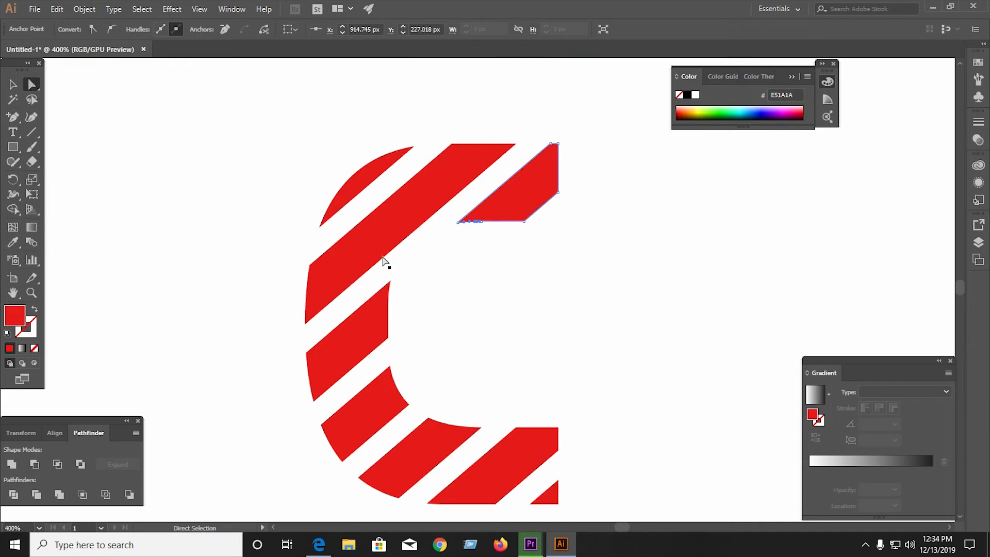
# Pull the left tip anchor of the upper arm's end piece down-left along the stripe direction to about X 893.6, Y 239.5 px
pyautogui.scroll(4, 477, 223)
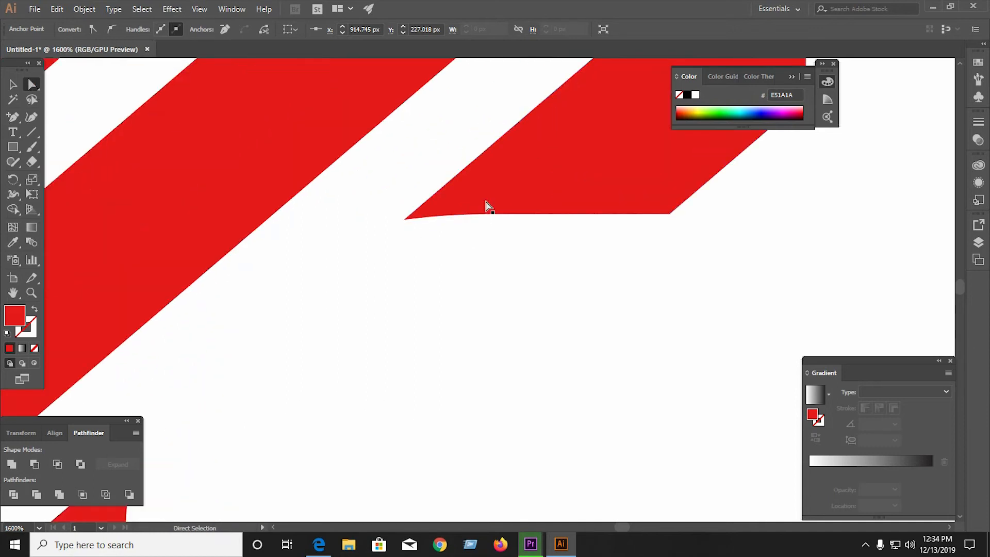
pyautogui.click(493, 187)
pyautogui.moveTo(405, 219); pyautogui.dragTo(264, 339)
pyautogui.scroll(-6, 336, 379)
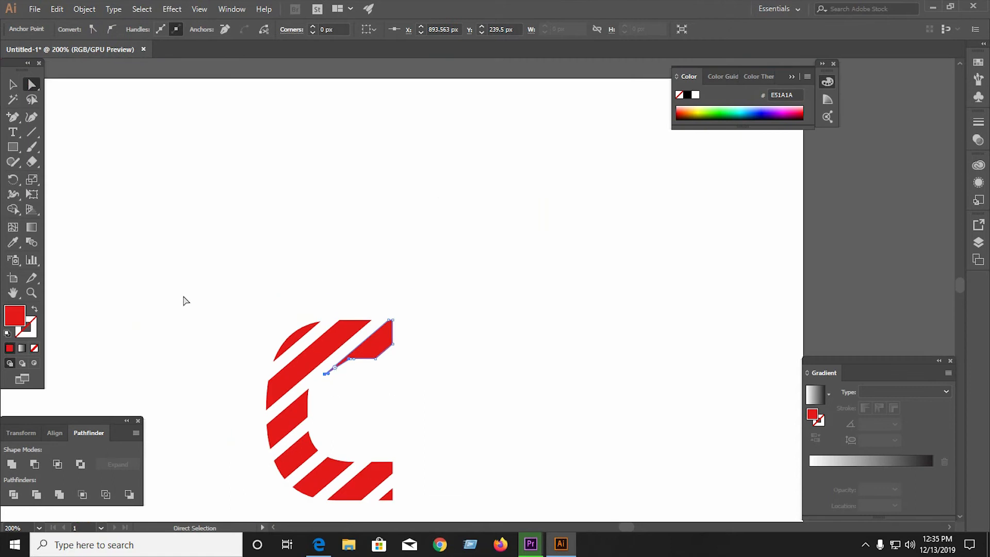
pyautogui.click(186, 301)
# Extend the lower tip of the upper-left sliver down-left along the stripe direction into a thin spike
pyautogui.scroll(4, 250, 354)
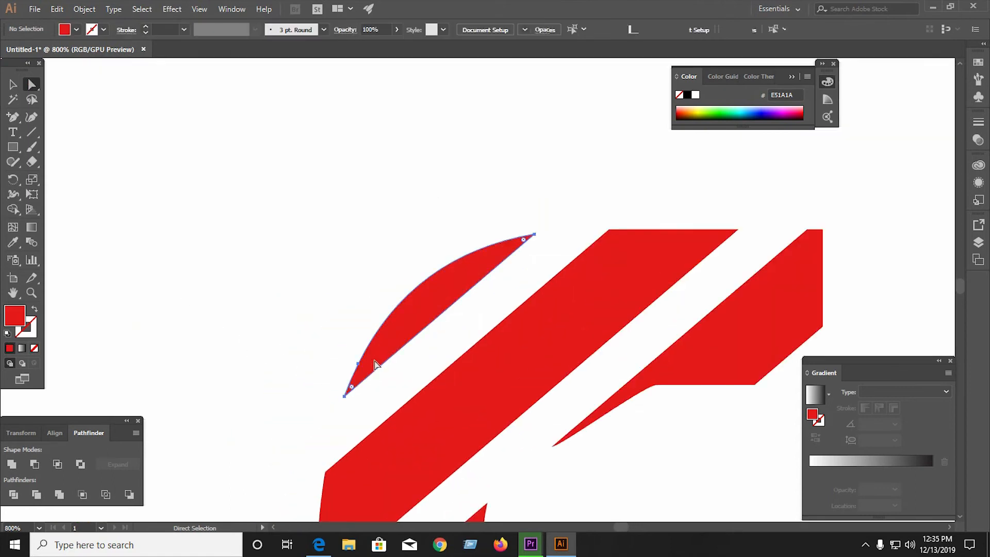
pyautogui.click(347, 397)
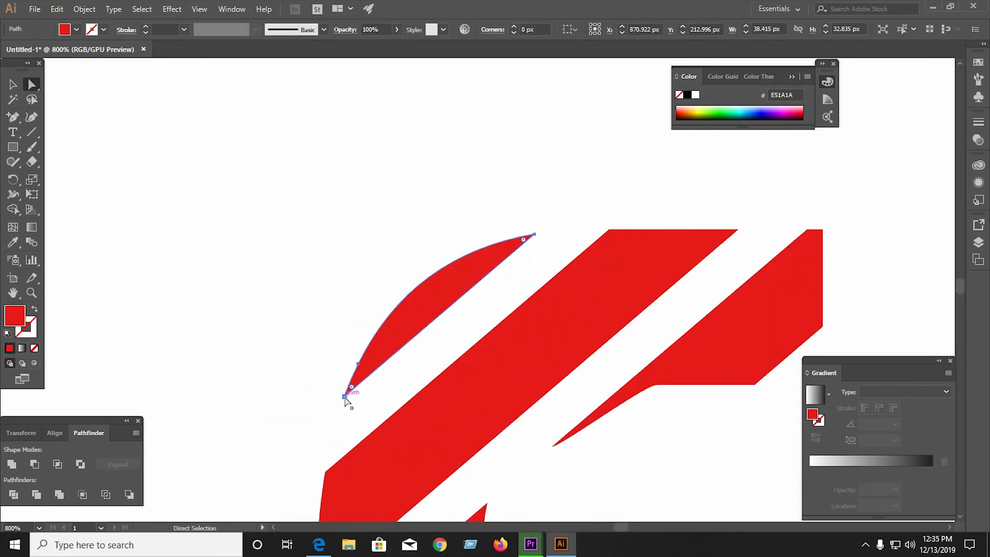
pyautogui.moveTo(347, 397); pyautogui.dragTo(268, 460)
pyautogui.click(216, 408)
pyautogui.scroll(-4, 447, 374)
# Pull the long stripe's upper-left corner anchor down-left into a spike ending at about X 815.6, Y 272.1 px
pyautogui.scroll(4, 401, 439)
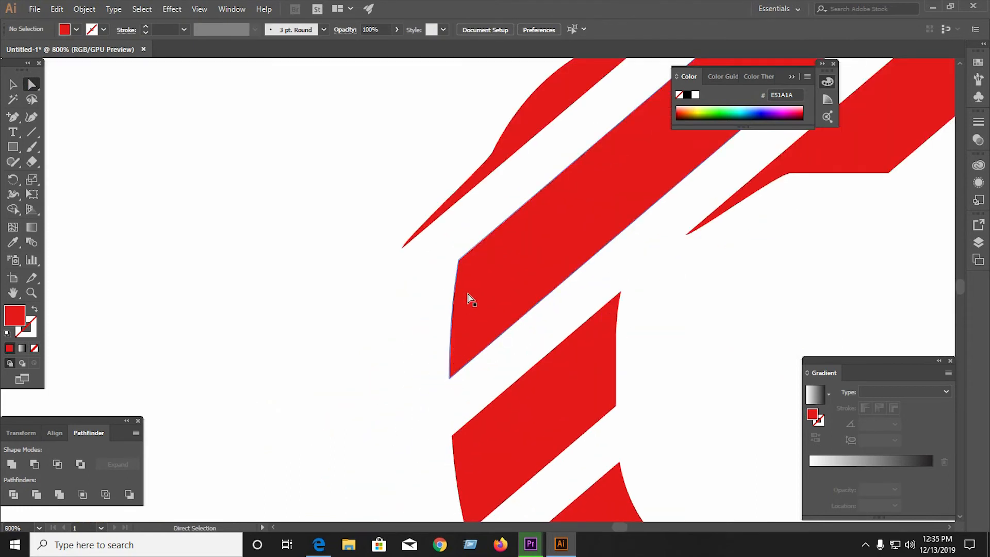
pyautogui.click(468, 343)
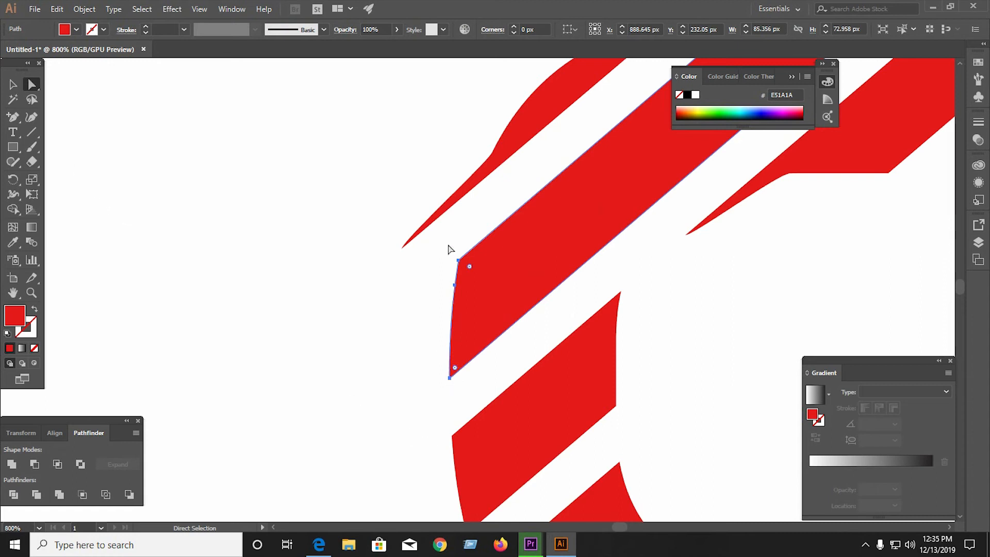
pyautogui.moveTo(460, 261); pyautogui.dragTo(299, 398)
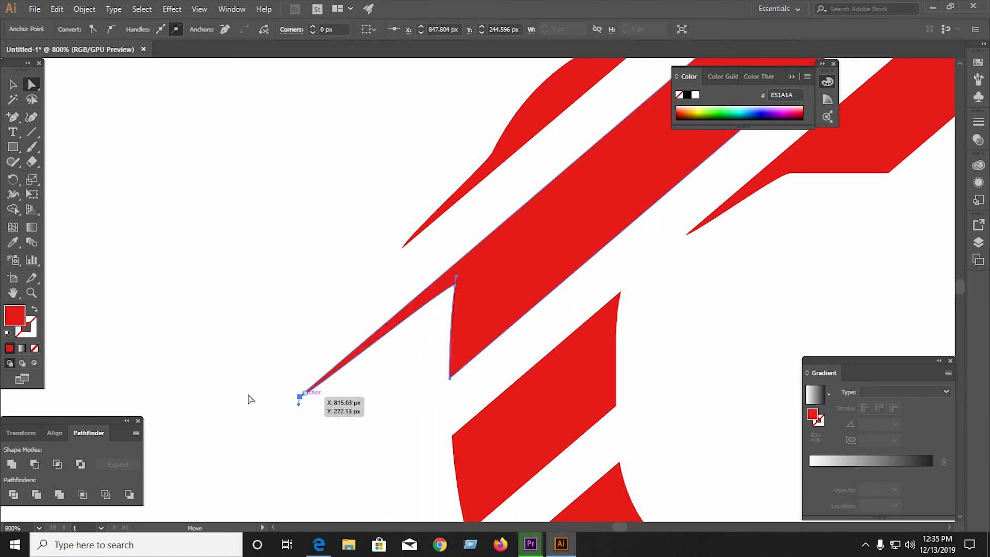
pyautogui.click(290, 398)
pyautogui.scroll(-2, 290, 398)
pyautogui.scroll(-5, 361, 442)
pyautogui.scroll(6, 357, 419)
pyautogui.scroll(-2, 364, 446)
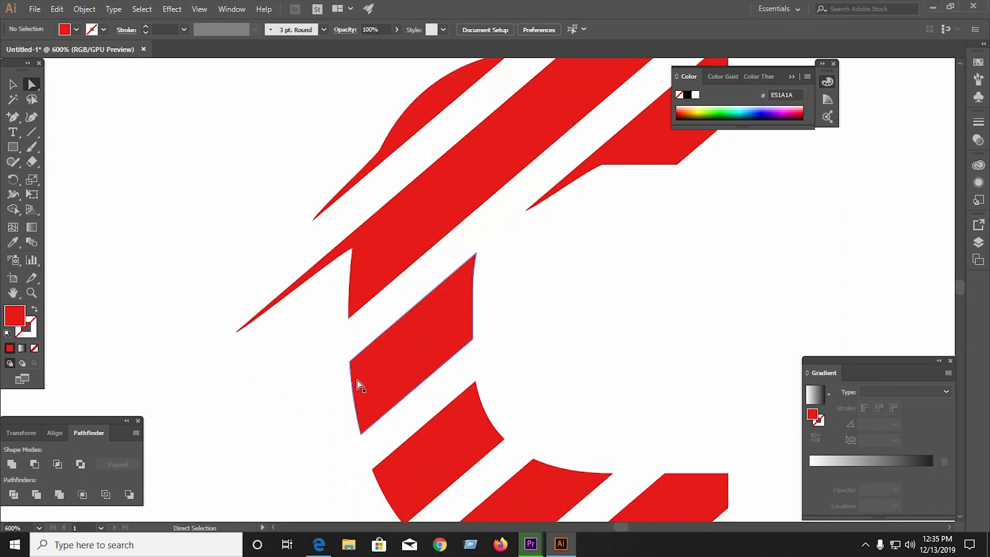
# Pull the upper-left corner anchor of the stripe below the long one down-left into a matching spike
pyautogui.scroll(3, 356, 382)
pyautogui.moveTo(347, 342); pyautogui.dragTo(203, 457)
pyautogui.click(176, 413)
pyautogui.hotkey('ctrl', '-')
pyautogui.hotkey('ctrl', '-')
pyautogui.hotkey('ctrl', '-')
pyautogui.hotkey('ctrl', '-')
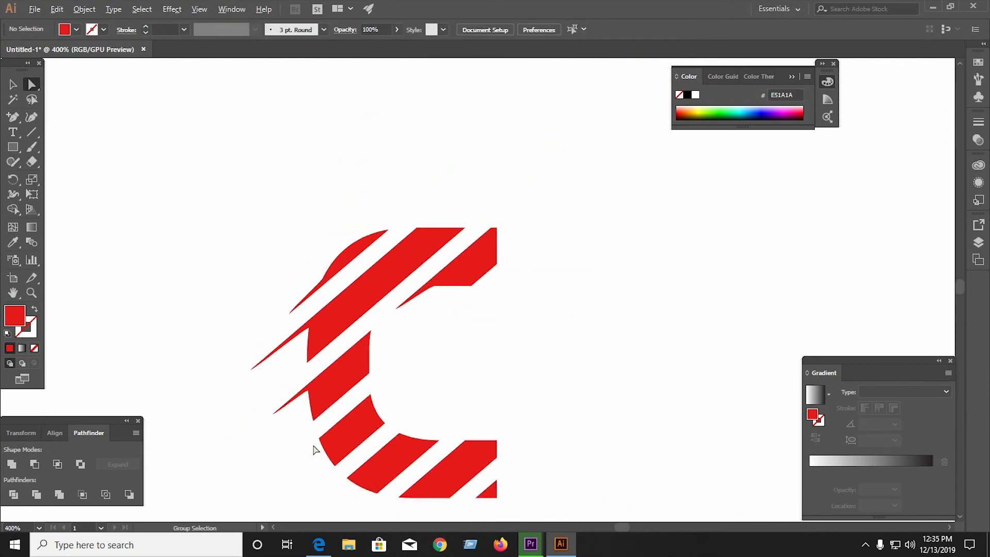
# Extend the upper-left corner of the stripe at the start of the C's lower curve down-left to about X 834.8, Y 324.1 px
pyautogui.scroll(-3, 314, 449)
pyautogui.scroll(5, 332, 376)
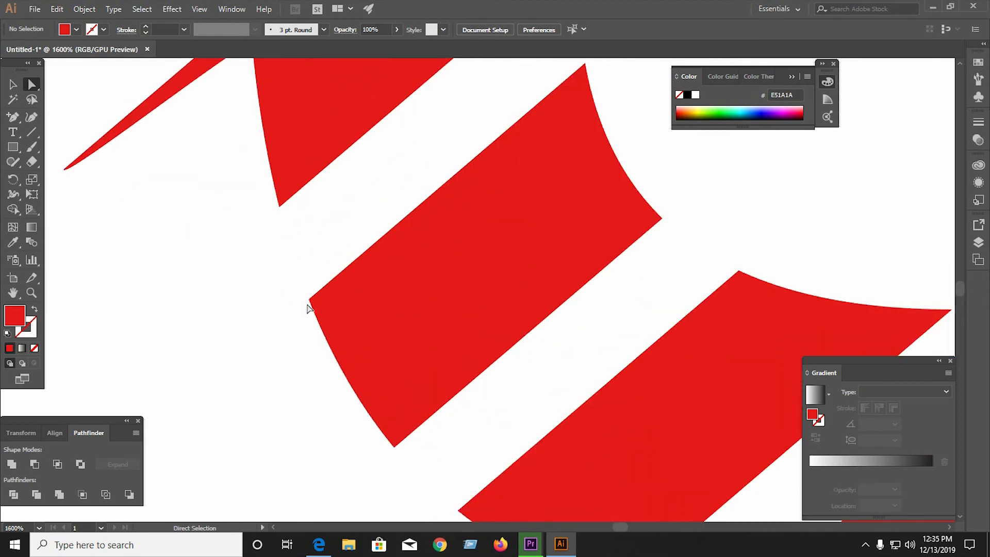
pyautogui.moveTo(310, 300); pyautogui.dragTo(136, 446)
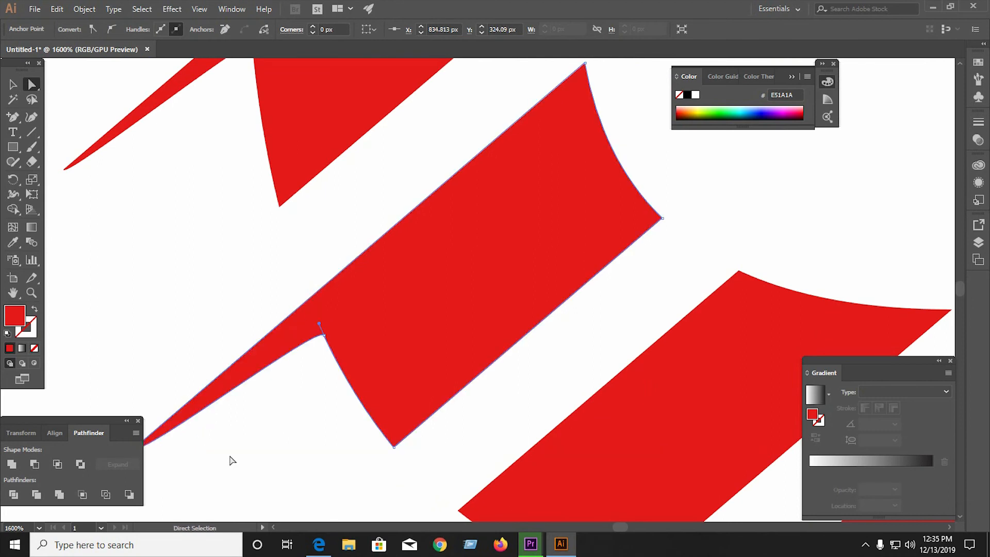
pyautogui.click(230, 459)
pyautogui.scroll(-5, 230, 460)
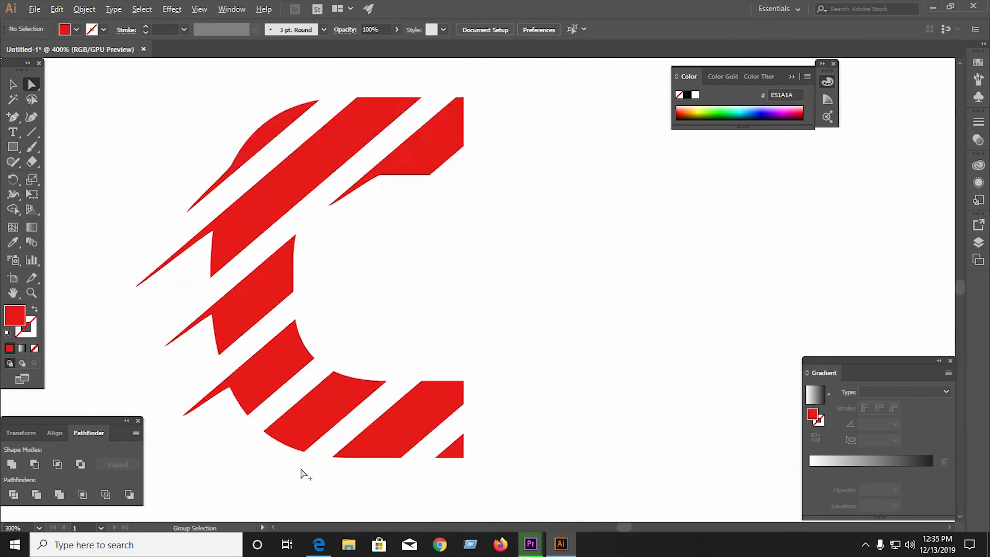
# Pull the left corner anchor of the stripe on the C's bottom curve down-left into a spike ending at about X 850.4, Y 344.9 px
pyautogui.scroll(6, 303, 471)
pyautogui.moveTo(146, 320); pyautogui.dragTo(129, 461)
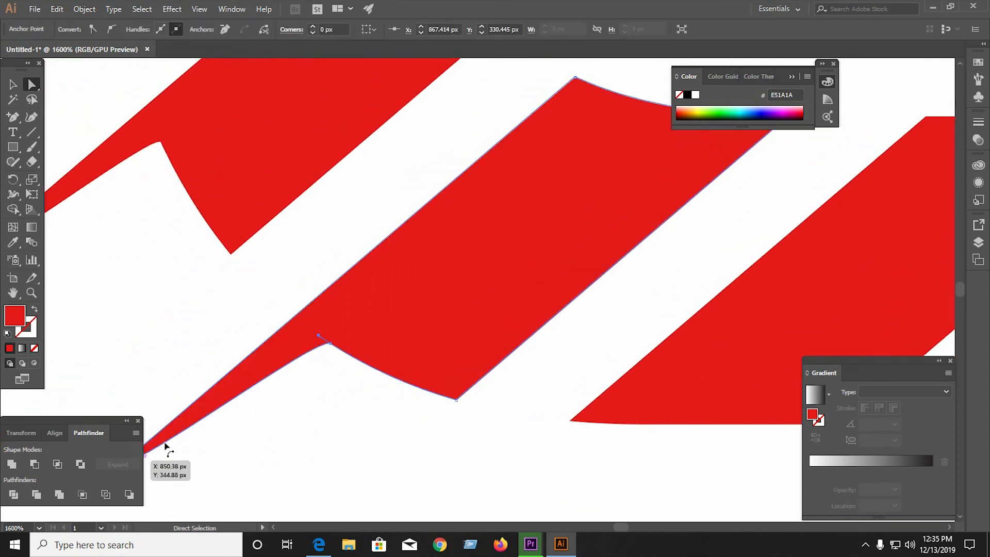
pyautogui.scroll(-6, 165, 444)
pyautogui.scroll(4, 299, 440)
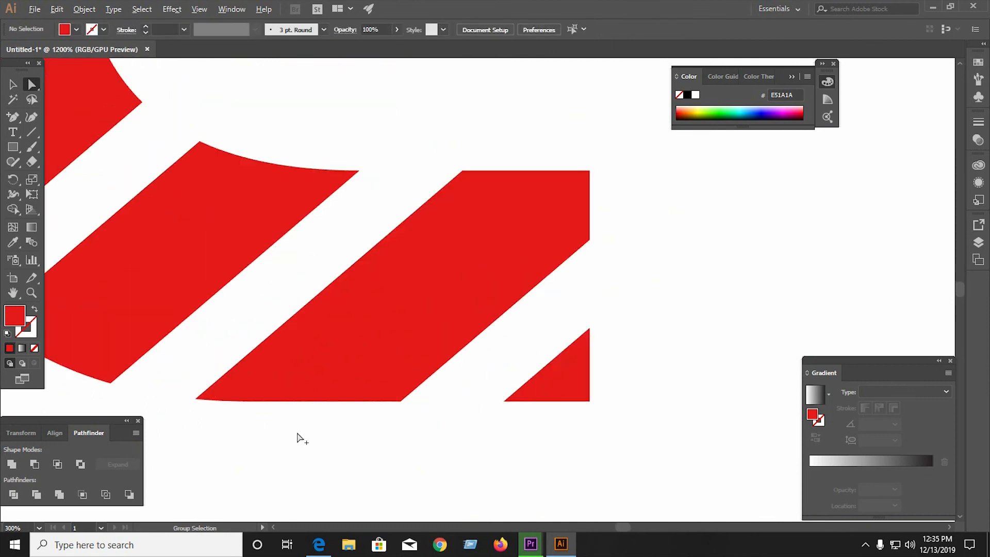
pyautogui.scroll(-5, 412, 402)
pyautogui.scroll(5, 398, 419)
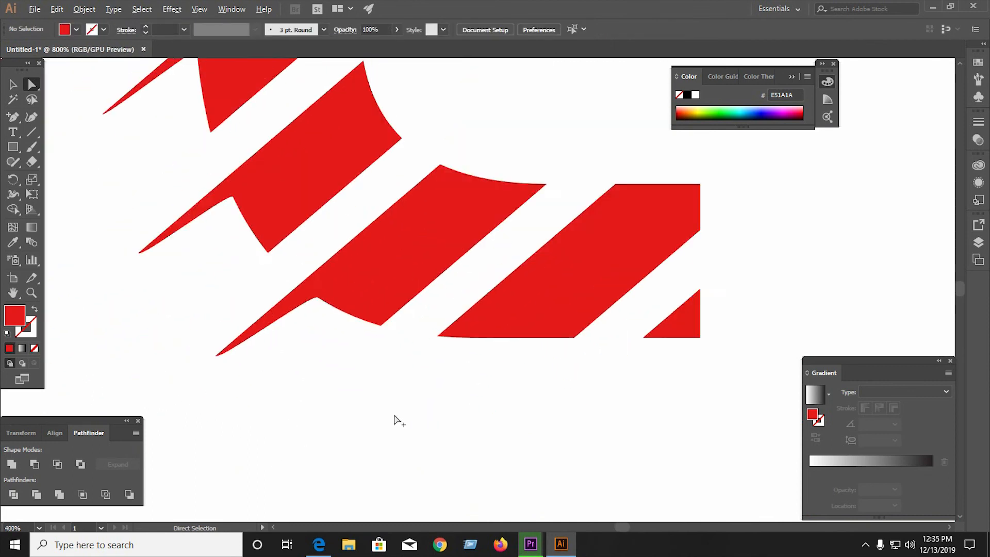
# Pull the left corner anchor of the wide stripe at the C's lower end down-left into a spike ending at about X 869.8, Y 362.6 px
pyautogui.moveTo(454, 295); pyautogui.dragTo(265, 456)
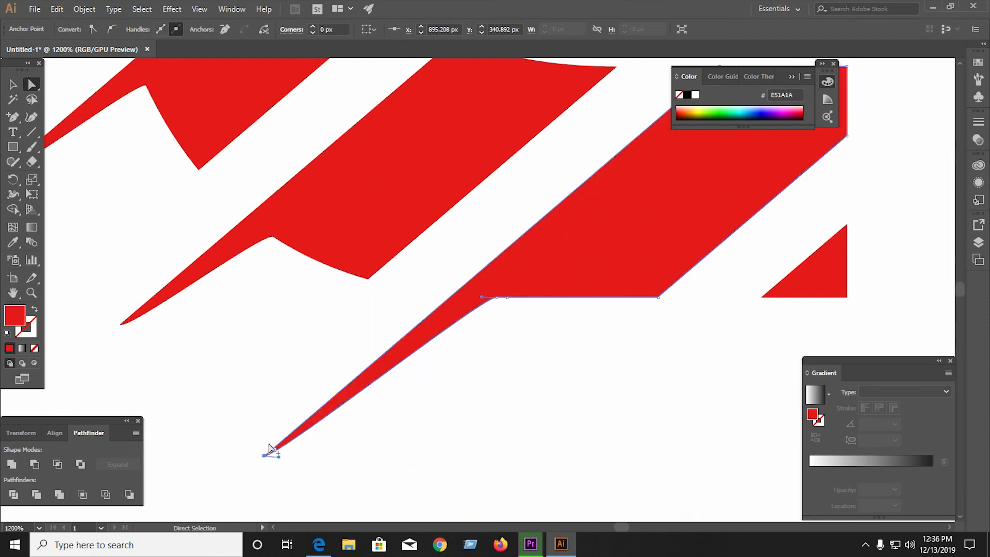
pyautogui.scroll(-3, 270, 450)
# Pull the left corner of the small triangle at the C's lower end down-left into a short spike ending at about X 925.0, Y 351.2 px
pyautogui.scroll(3, 438, 401)
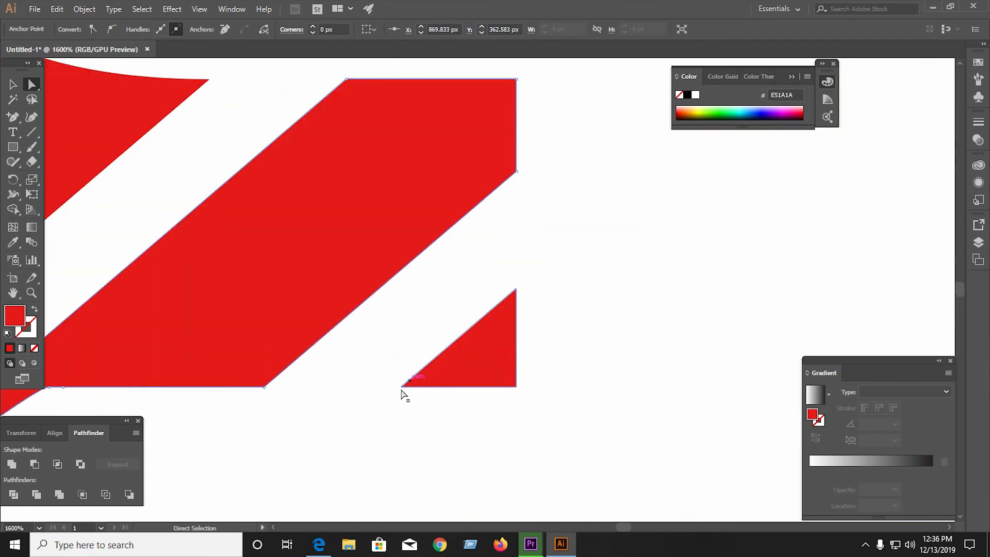
pyautogui.click(400, 390)
pyautogui.moveTo(395, 399); pyautogui.dragTo(287, 484)
pyautogui.click(420, 475)
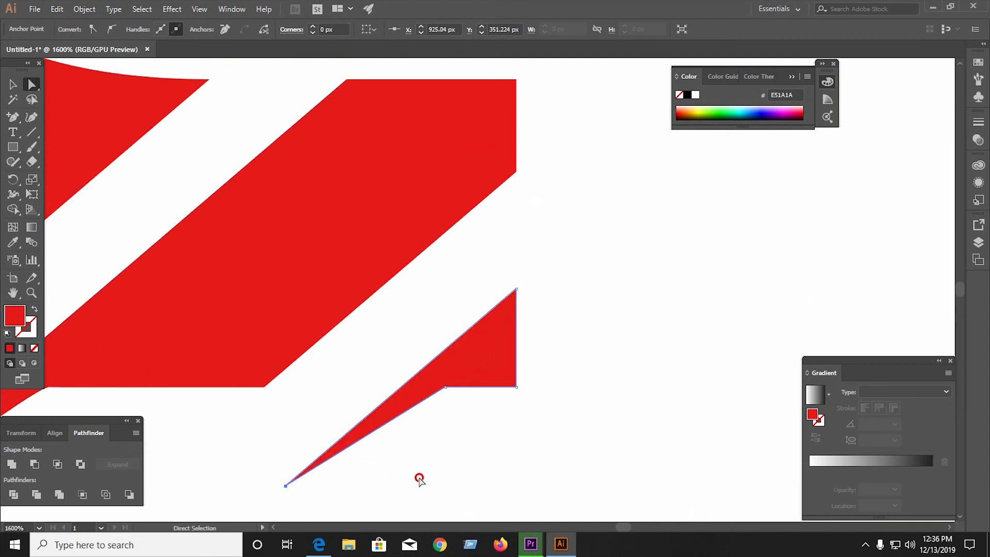
# Lengthen the spike of the stripe just below the long one by moving its tip farther down-left
pyautogui.scroll(-5, 419, 475)
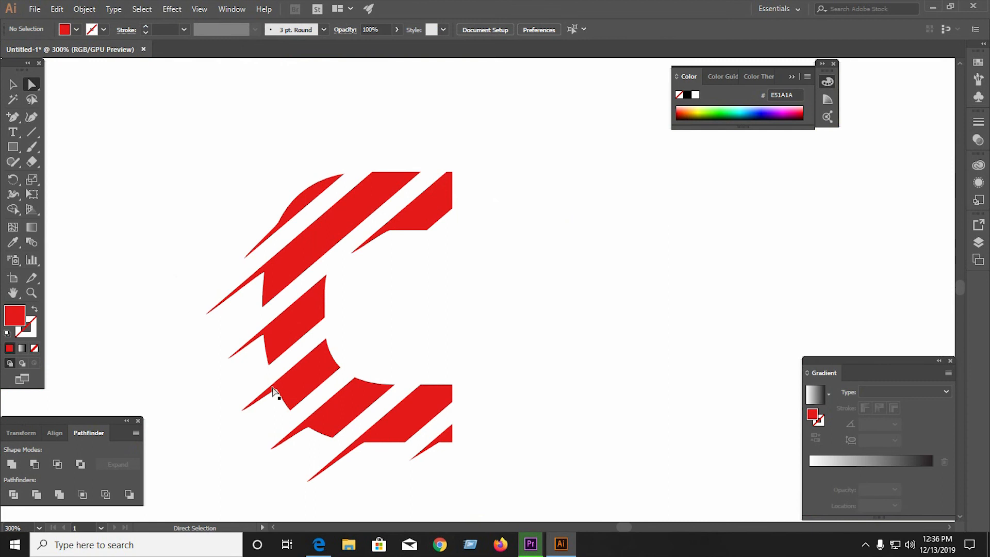
pyautogui.scroll(3, 210, 368)
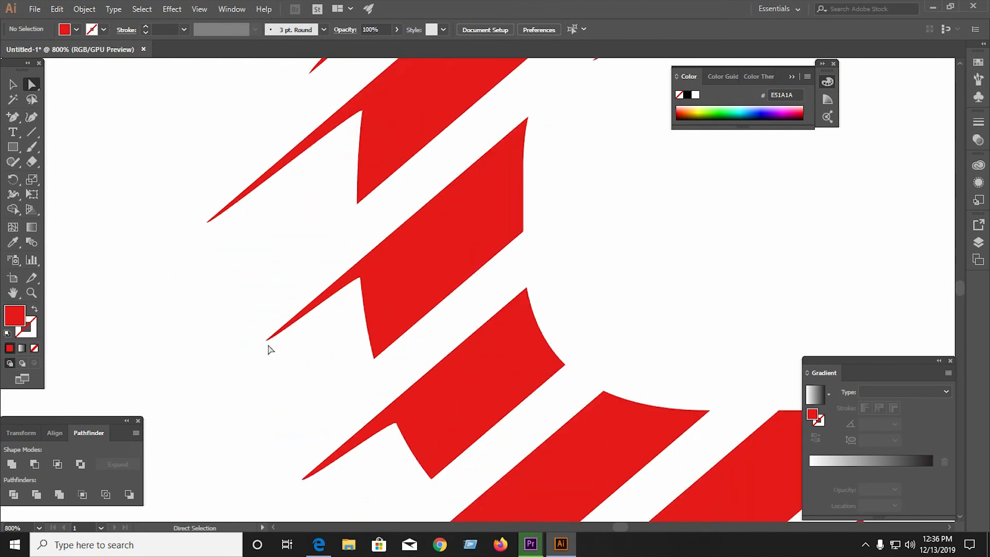
pyautogui.moveTo(266, 341); pyautogui.dragTo(153, 439)
pyautogui.click(275, 413)
# Stretch the spike of the stripe at the start of the C's lower curve farther down-left
pyautogui.scroll(-3, 280, 412)
pyautogui.scroll(-1, 401, 411)
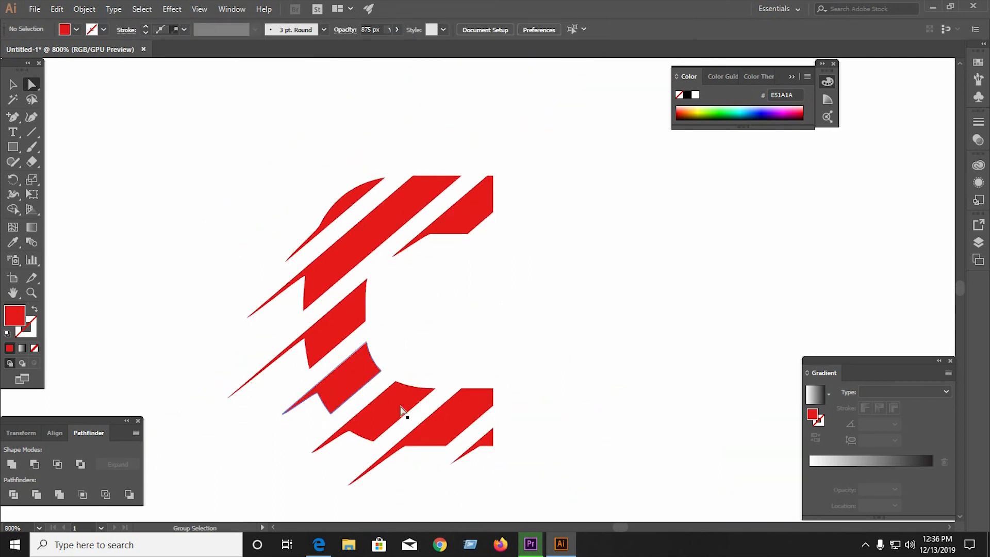
pyautogui.scroll(-1, 401, 411)
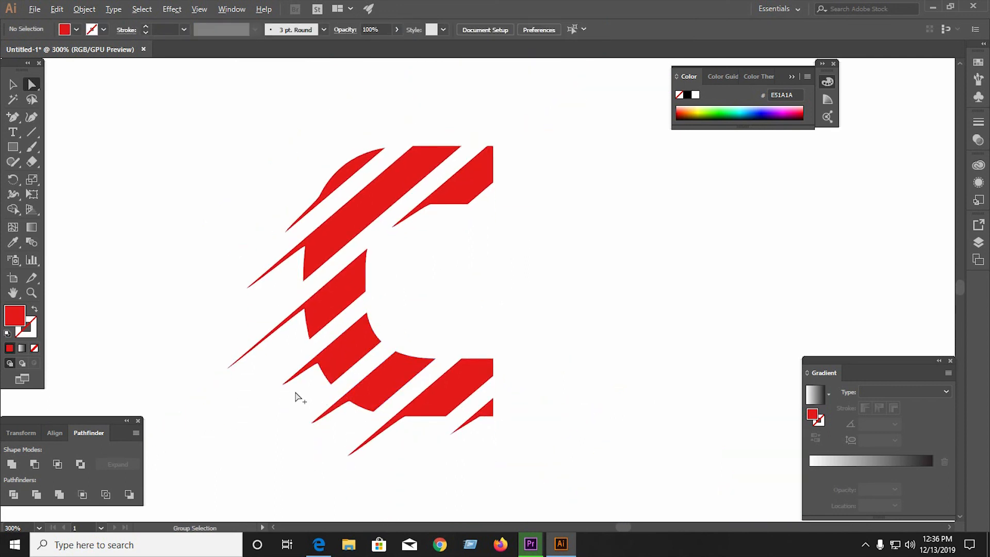
pyautogui.scroll(3, 296, 396)
pyautogui.moveTo(260, 372); pyautogui.dragTo(175, 445)
pyautogui.click(242, 459)
# Extend the spike tip of the stripe on the C's bottom curve slightly farther down-left
pyautogui.scroll(-2, 287, 443)
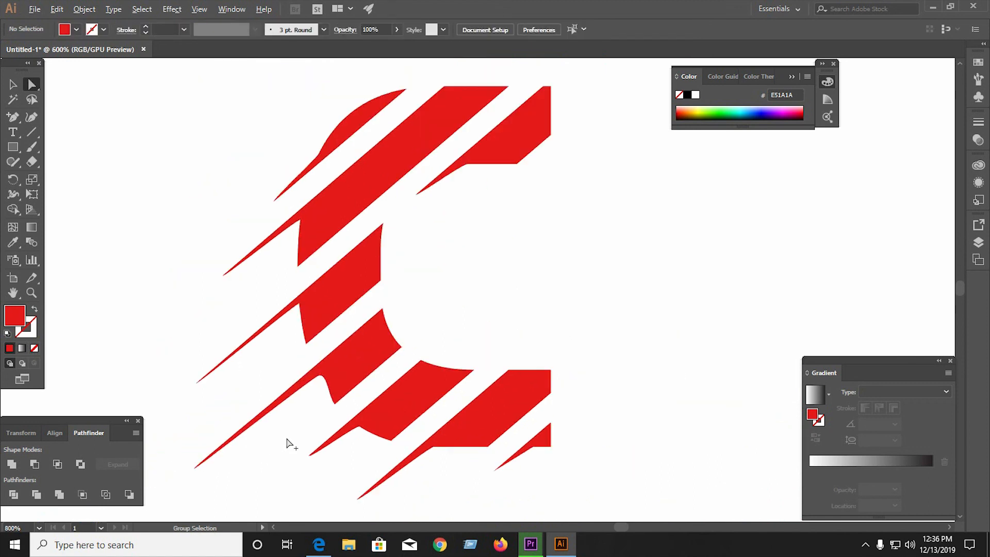
pyautogui.scroll(-3, 397, 454)
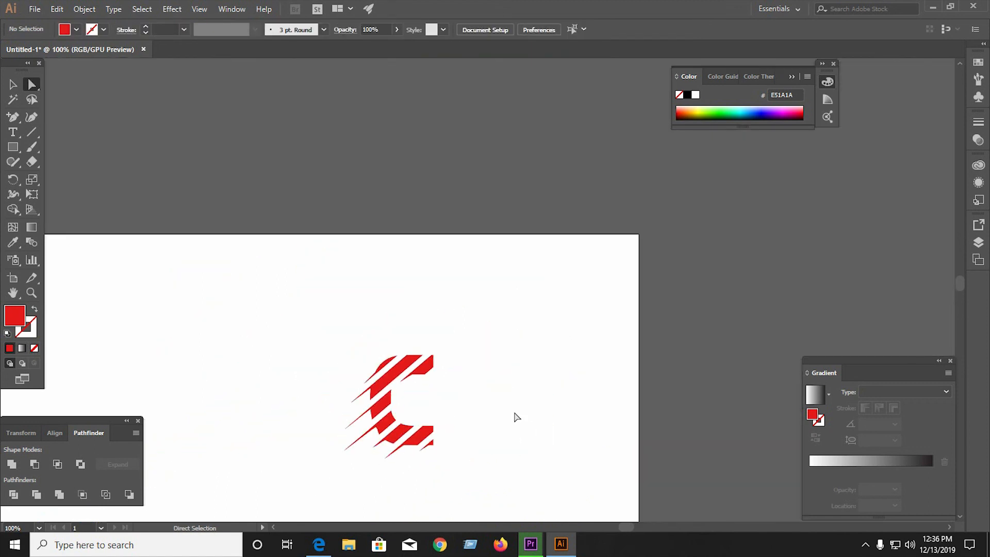
pyautogui.scroll(4, 389, 457)
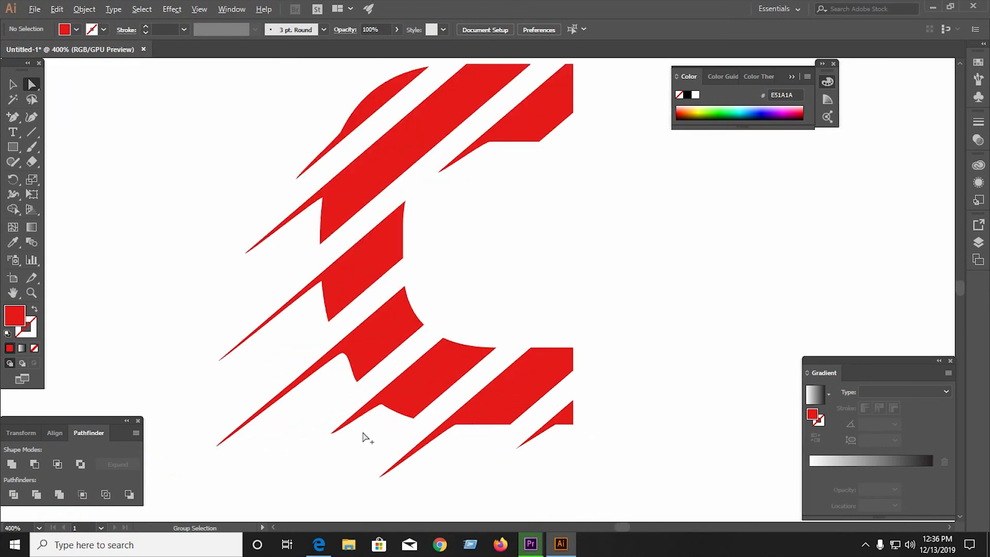
pyautogui.scroll(2, 364, 437)
pyautogui.moveTo(293, 432); pyautogui.dragTo(256, 461)
pyautogui.click(324, 484)
pyautogui.scroll(-3, 342, 451)
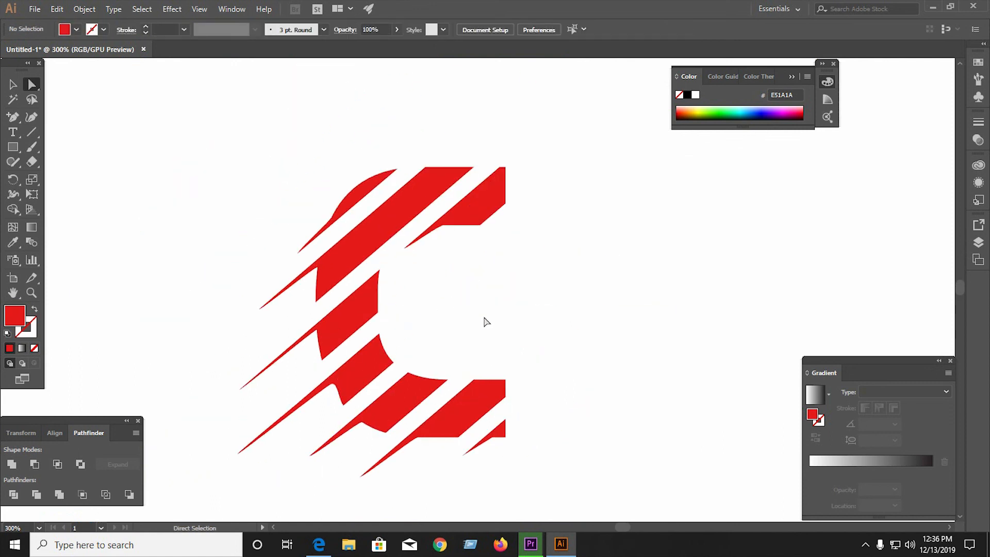
# Select all the red stripes of the C and group them into one object
pyautogui.scroll(-2, 466, 381)
pyautogui.moveTo(281, 239); pyautogui.dragTo(513, 466)
pyautogui.click(14, 86)
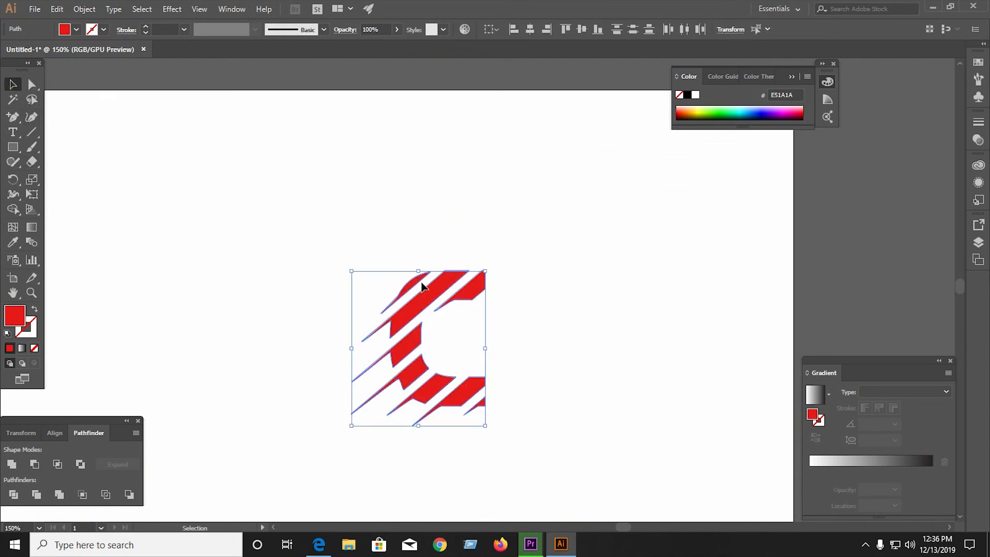
pyautogui.rightClick(422, 286)
pyautogui.click(464, 365)
pyautogui.click(533, 347)
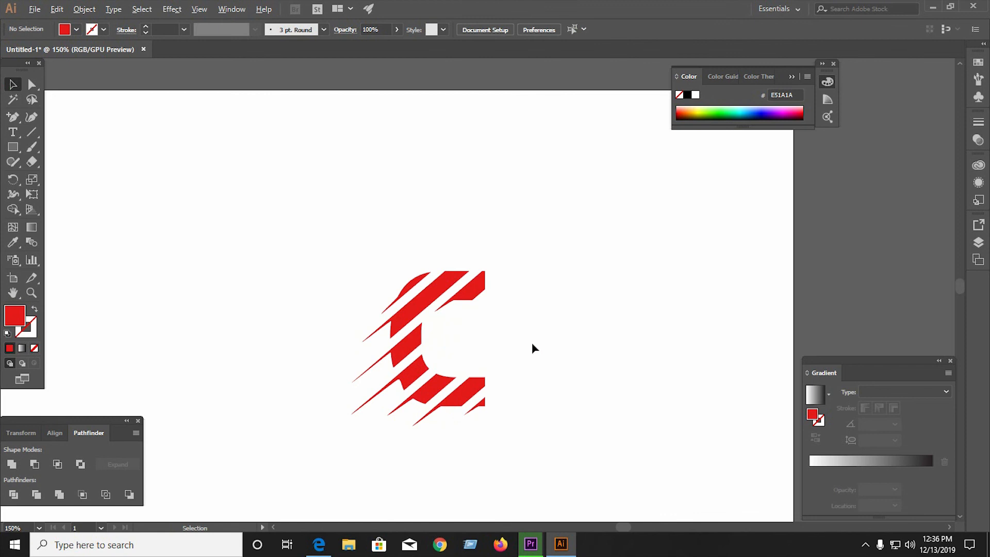
# Move the grouped C near the middle of the artboard, at about X 604.5, Y 401.2 px
pyautogui.scroll(-2, 533, 345)
pyautogui.moveTo(490, 339); pyautogui.dragTo(370, 403)
pyautogui.scroll(-2, 374, 398)
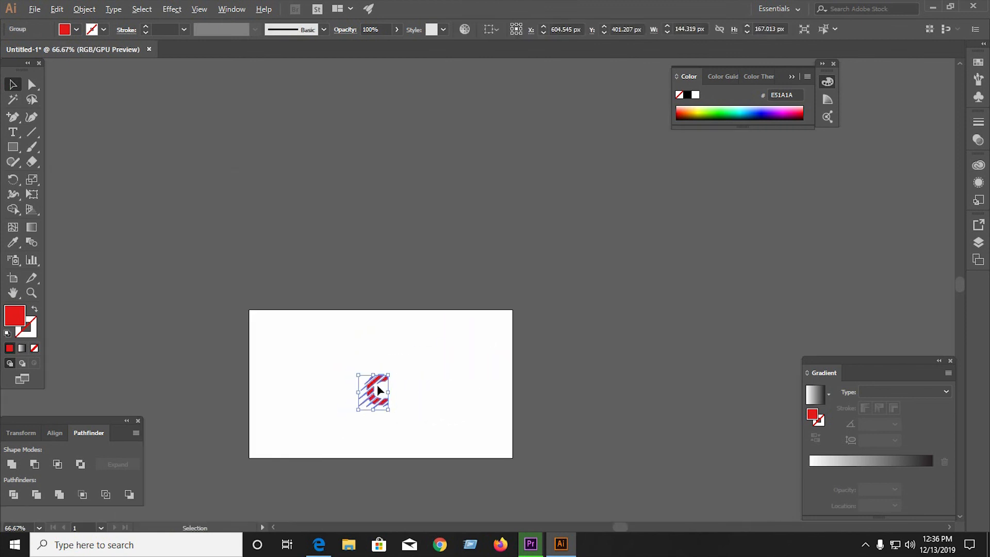
# Enlarge the grouped C to just over half the artboard's height and shift it slightly up-left to center it
pyautogui.scroll(2, 376, 390)
pyautogui.moveTo(393, 353); pyautogui.dragTo(457, 420)
pyautogui.click(531, 349)
pyautogui.scroll(-2, 431, 358)
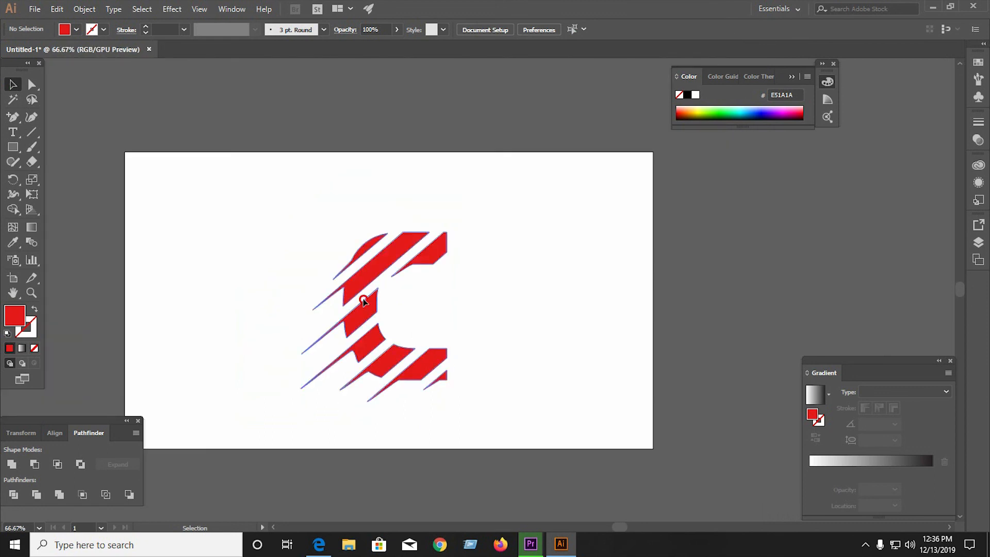
pyautogui.moveTo(363, 301); pyautogui.dragTo(349, 275)
pyautogui.click(508, 308)
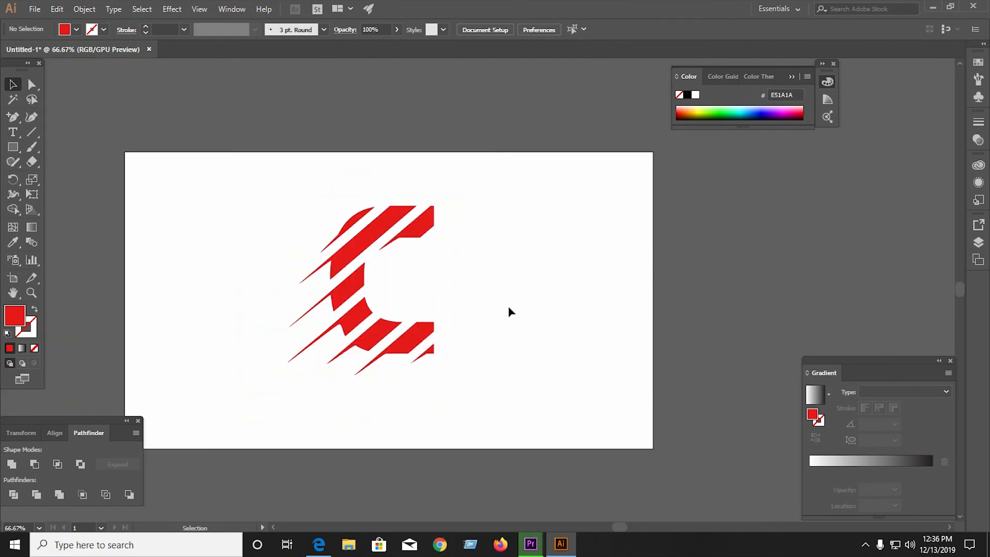